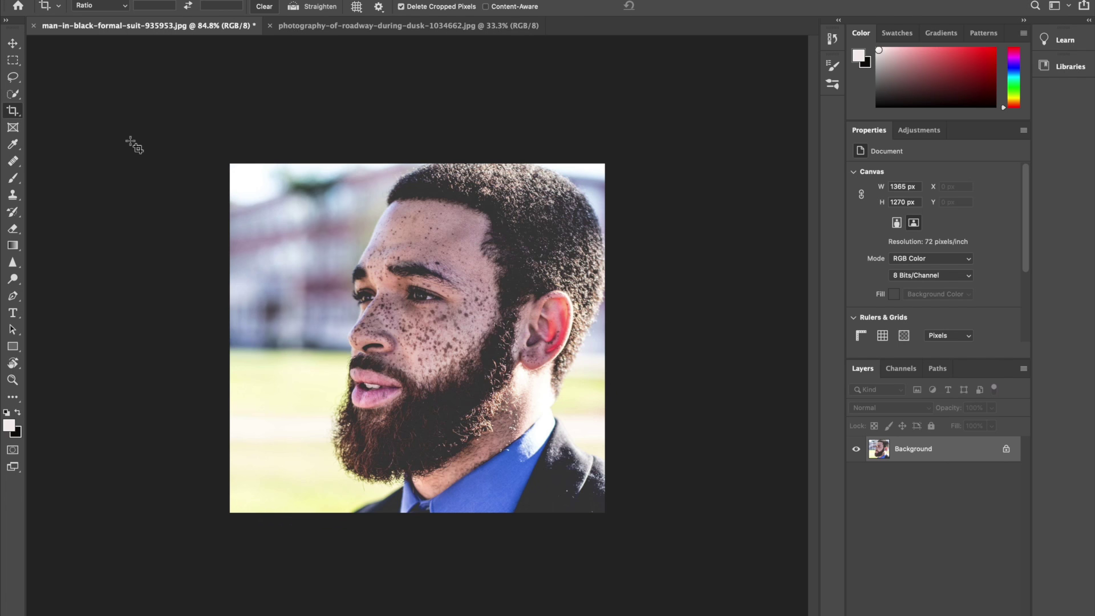
# Step: Brush over the man's hair, face, beard and shoulders with Quick Selection in Add to selection mode
pyautogui.click(13, 94)
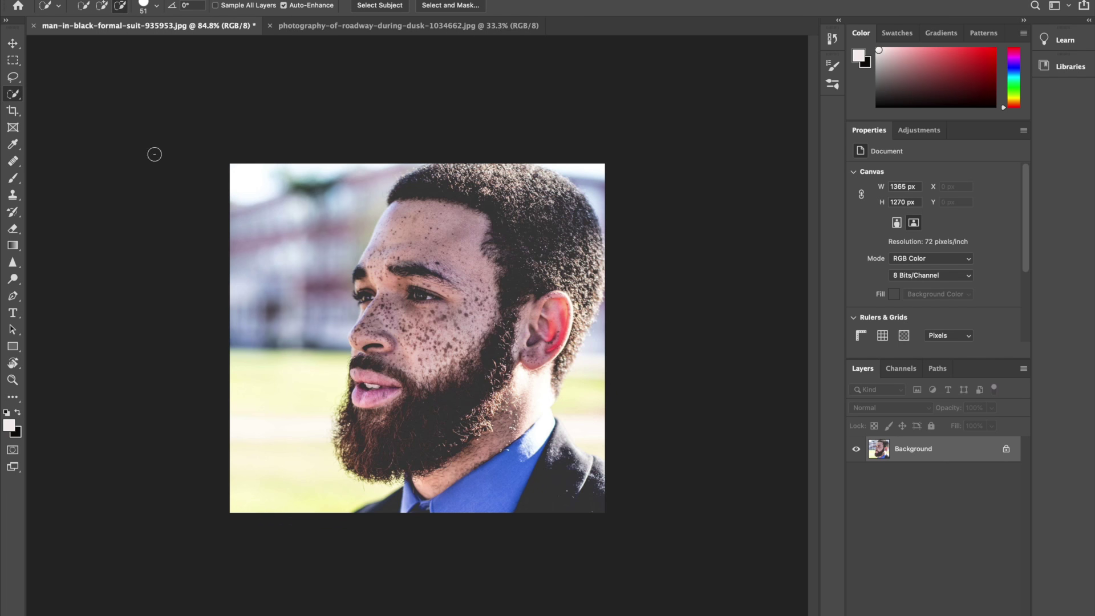
pyautogui.click(101, 6)
pyautogui.moveTo(409, 186)
pyautogui.mouseDown()
pyautogui.moveTo(534, 194)
pyautogui.moveTo(379, 310)
pyautogui.moveTo(496, 394)
pyautogui.moveTo(380, 505)
pyautogui.moveTo(293, 402)
pyautogui.moveTo(603, 371)
pyautogui.moveTo(578, 418)
pyautogui.moveTo(595, 476)
pyautogui.mouseUp()
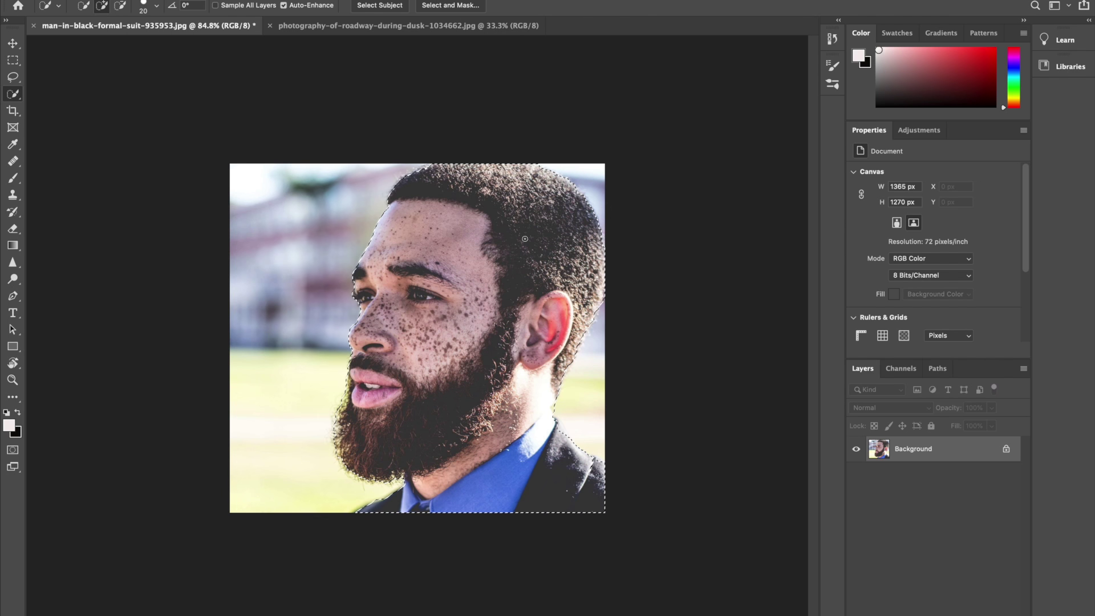
# Step: In Select and Mask, refine the beard's left edge and output to New Layer with Layer Mask
pyautogui.click(455, 7)
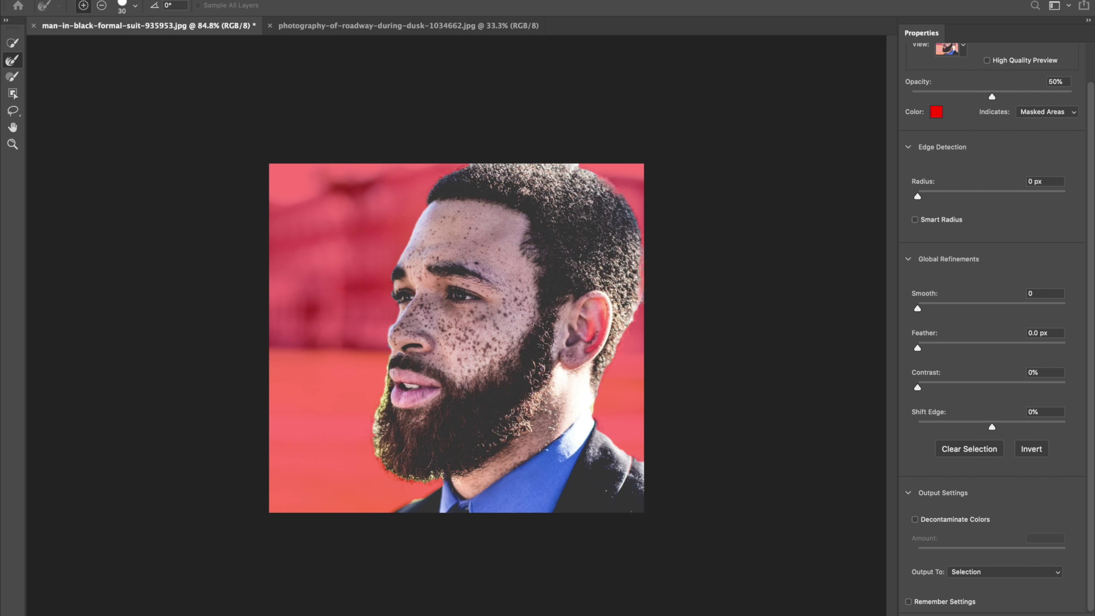
pyautogui.moveTo(408, 346)
pyautogui.mouseDown()
pyautogui.moveTo(391, 360)
pyautogui.moveTo(376, 443)
pyautogui.moveTo(387, 379)
pyautogui.mouseUp()
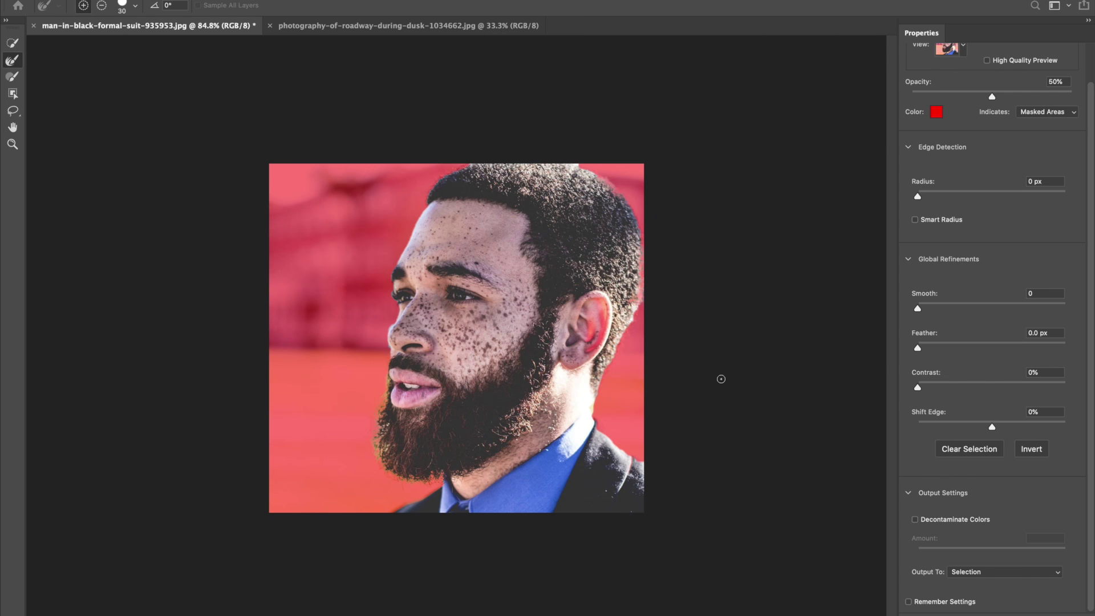
pyautogui.click(1058, 574)
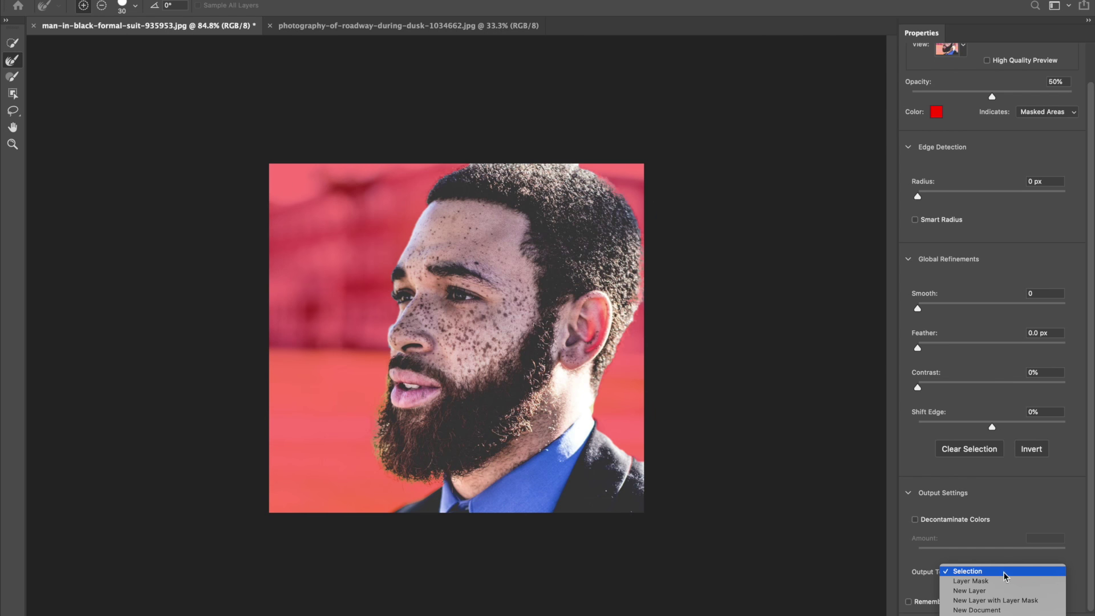
pyautogui.click(992, 601)
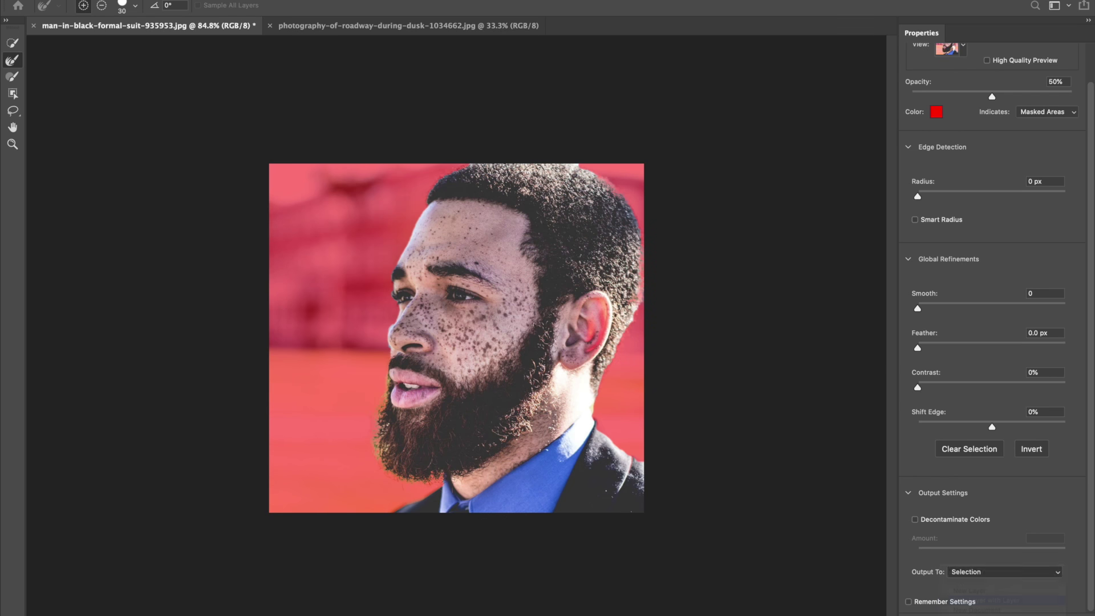
pyautogui.press('Return')
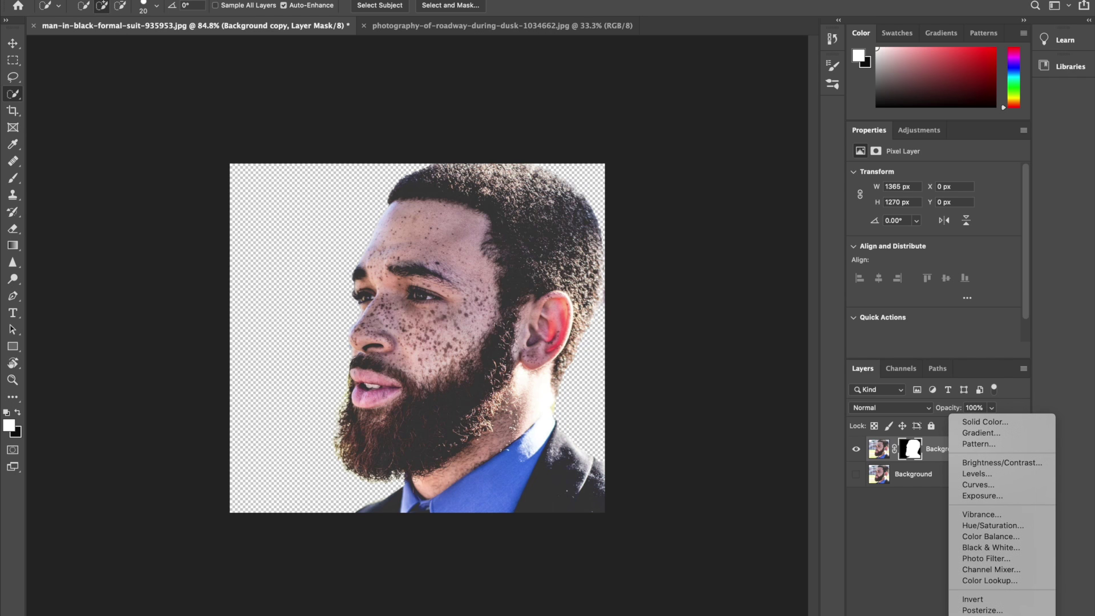
# Step: Add a #f3eeee Solid Color fill layer and place it below Background copy
pyautogui.click(979, 427)
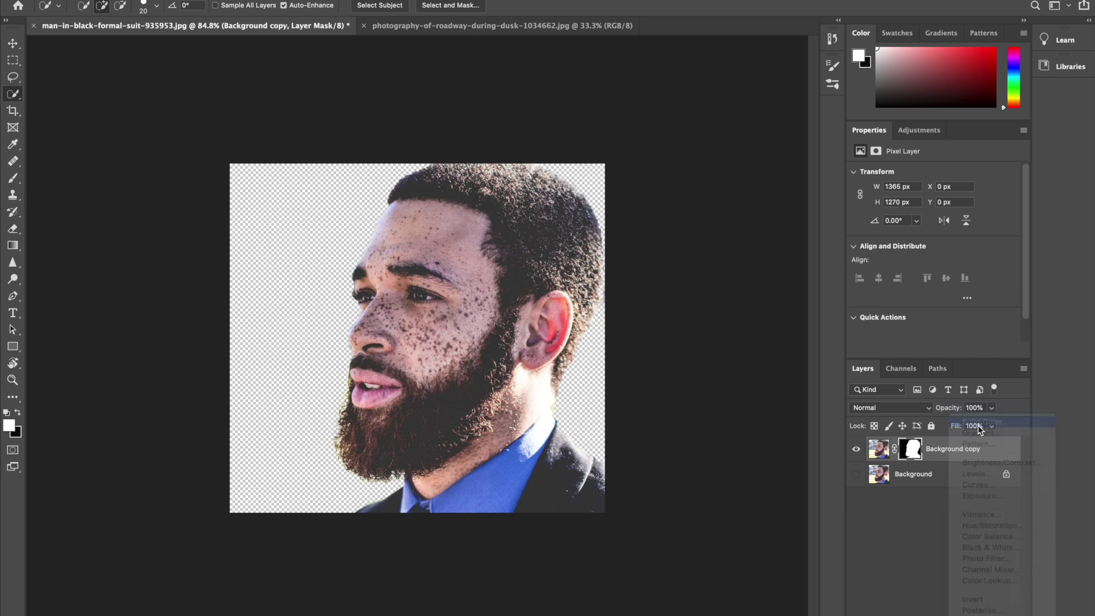
pyautogui.click(778, 409)
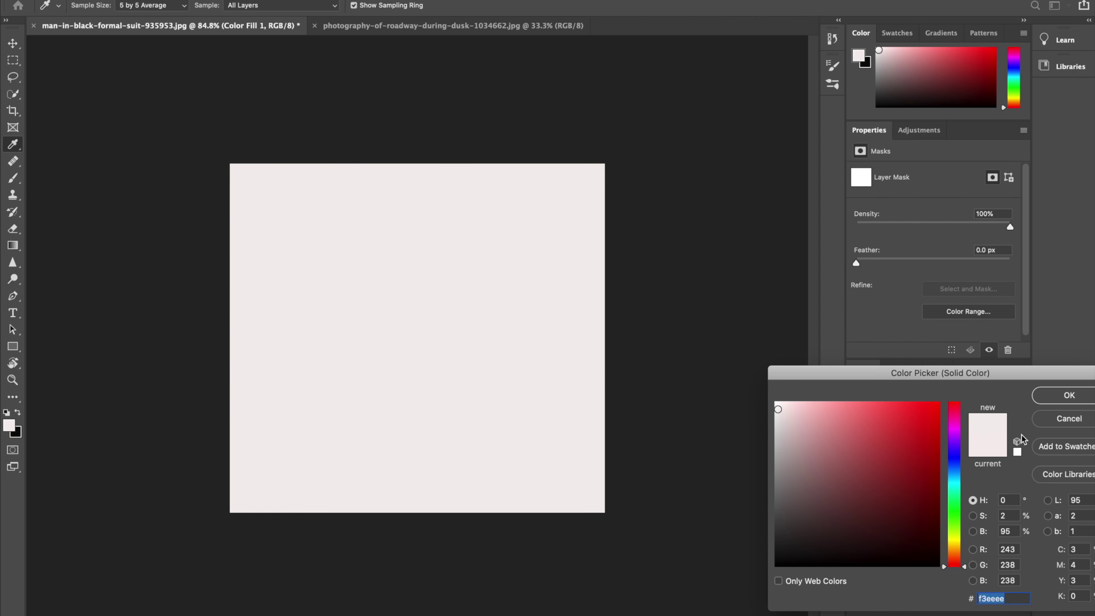
pyautogui.click(1072, 401)
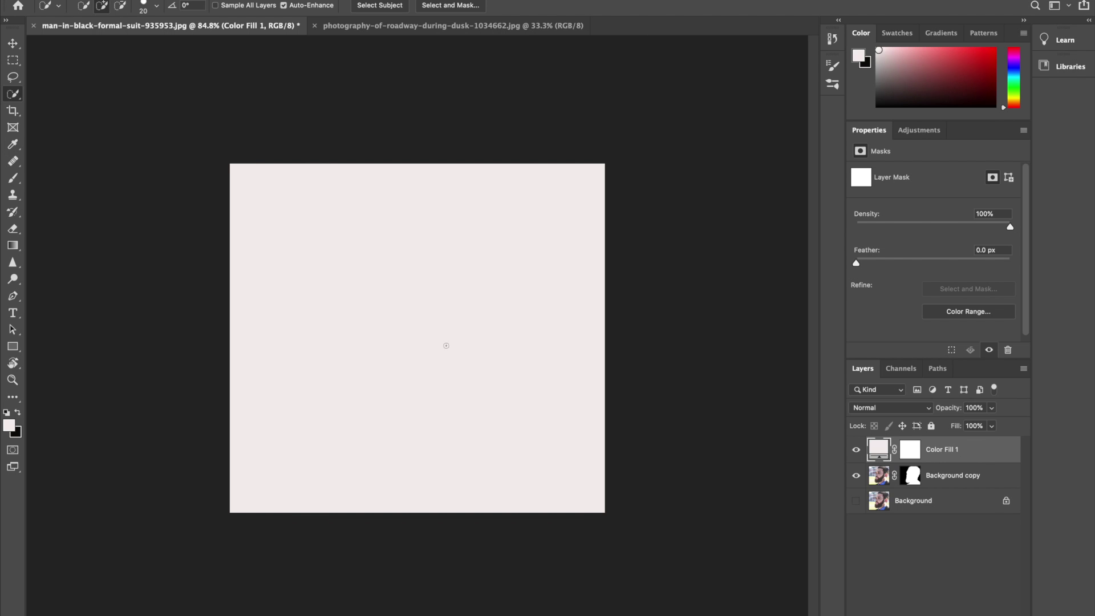
pyautogui.moveTo(950, 452); pyautogui.dragTo(950, 482)
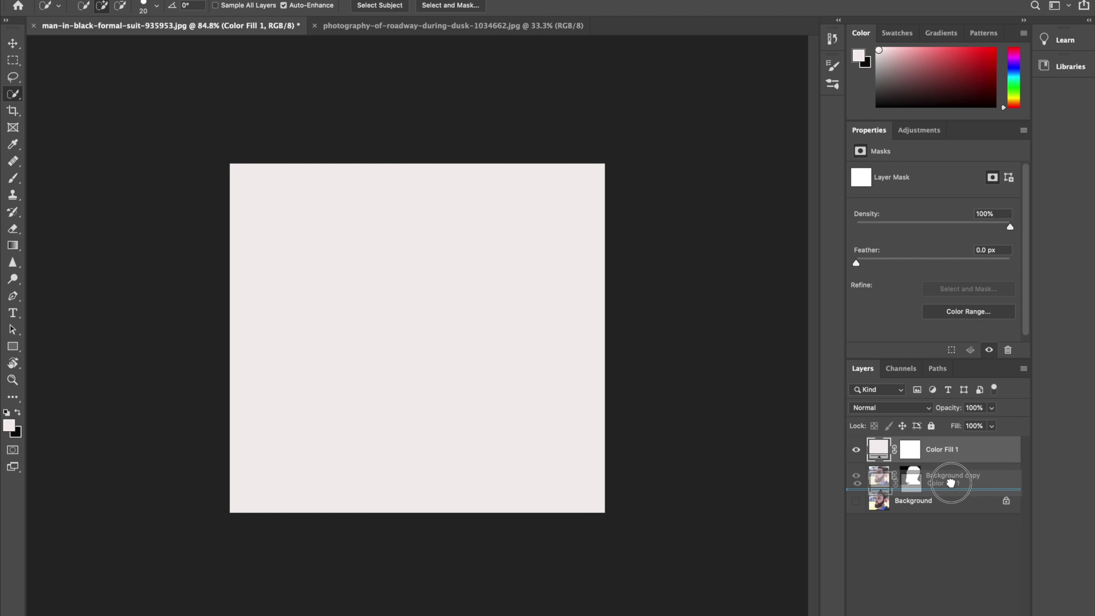
pyautogui.moveTo(951, 483); pyautogui.dragTo(952, 486)
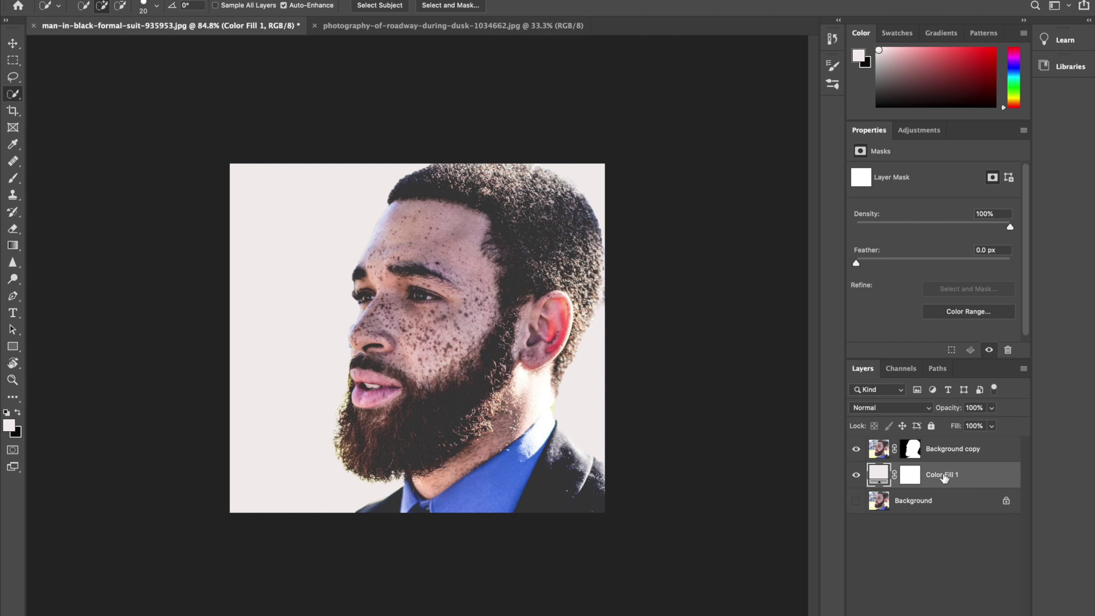
# Step: Rename the fill layer to Background and the Background copy layer to model
pyautogui.doubleClick(938, 474)
pyautogui.write('Background')
pyautogui.press('Return')
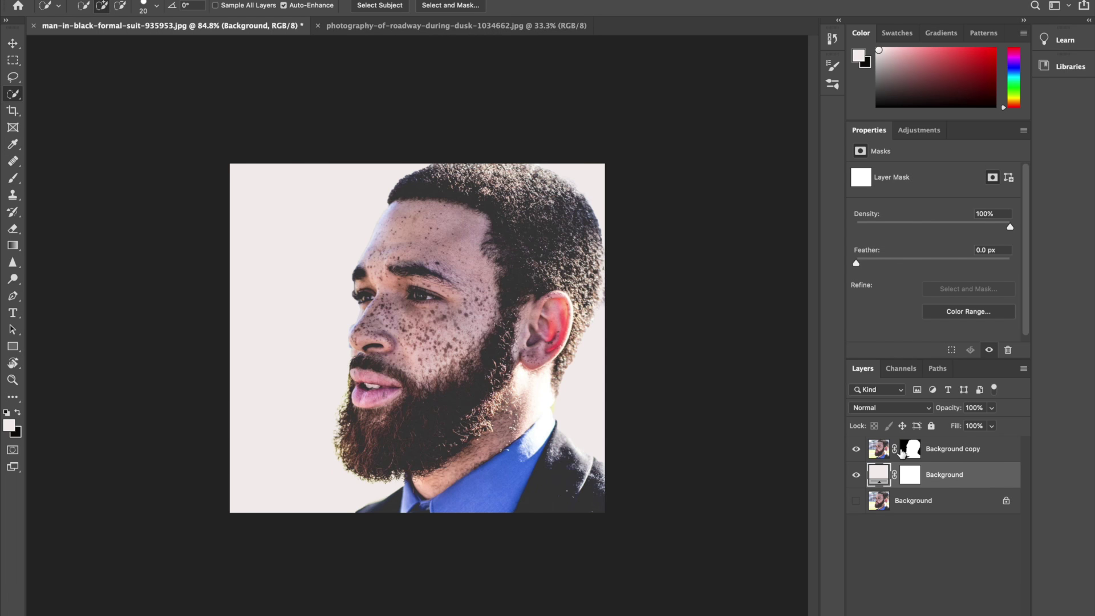
pyautogui.click(946, 452)
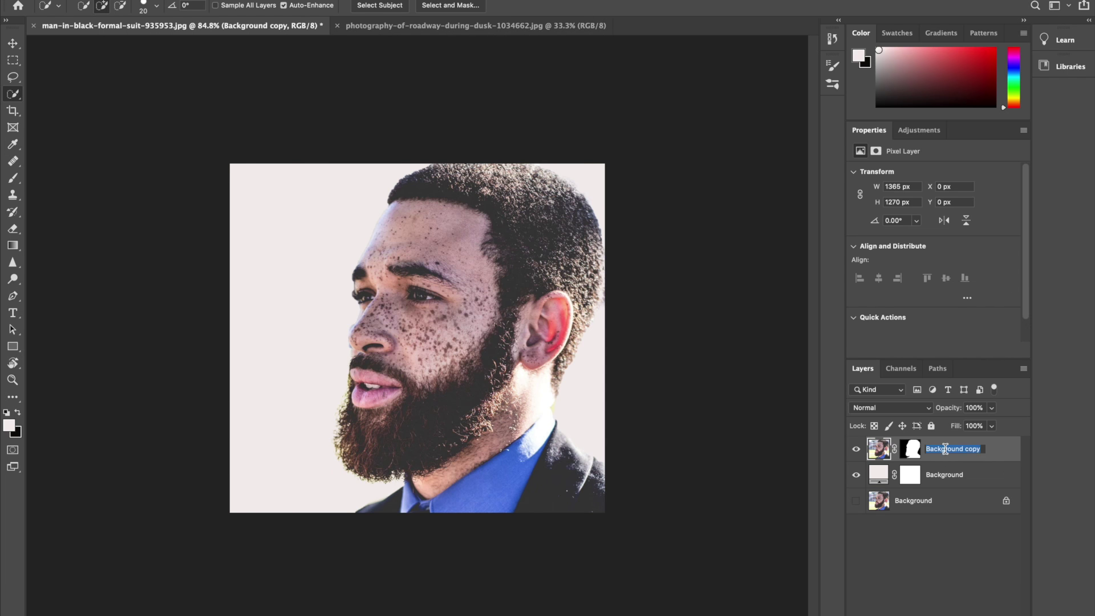
pyautogui.write('model')
pyautogui.press('Return')
pyautogui.press('c')
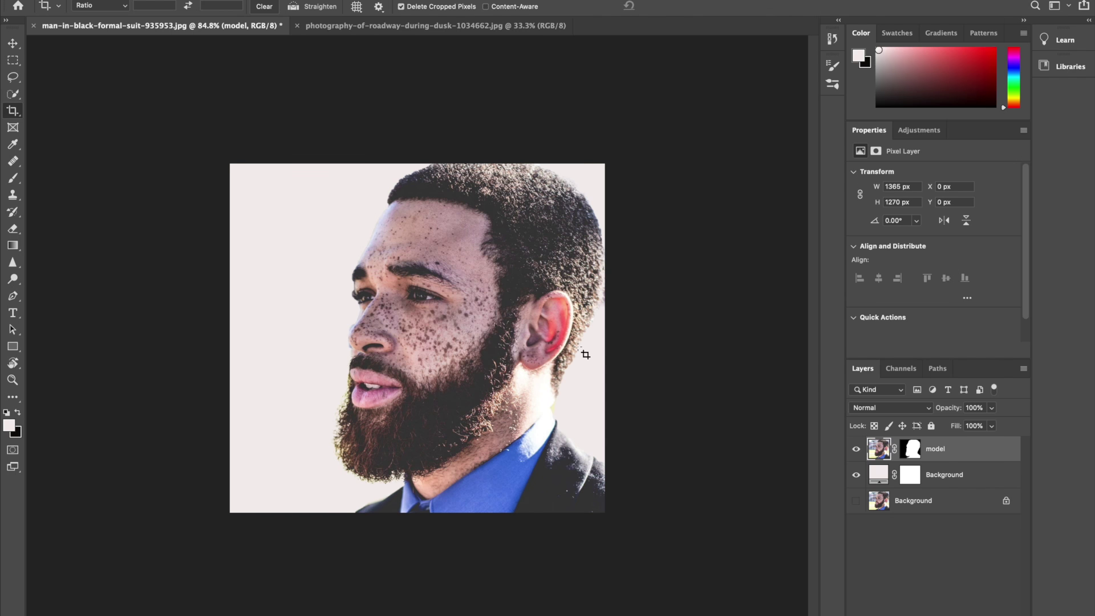
# Step: With the fill layer selected, crop the canvas wider to the right to about 2350 px
pyautogui.click(958, 480)
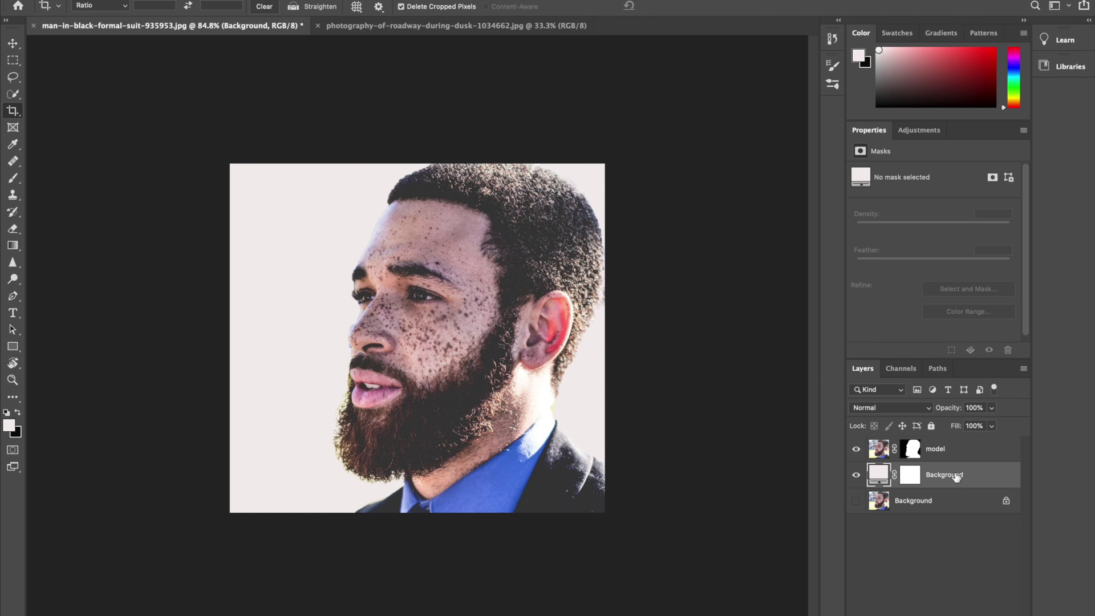
pyautogui.click(14, 113)
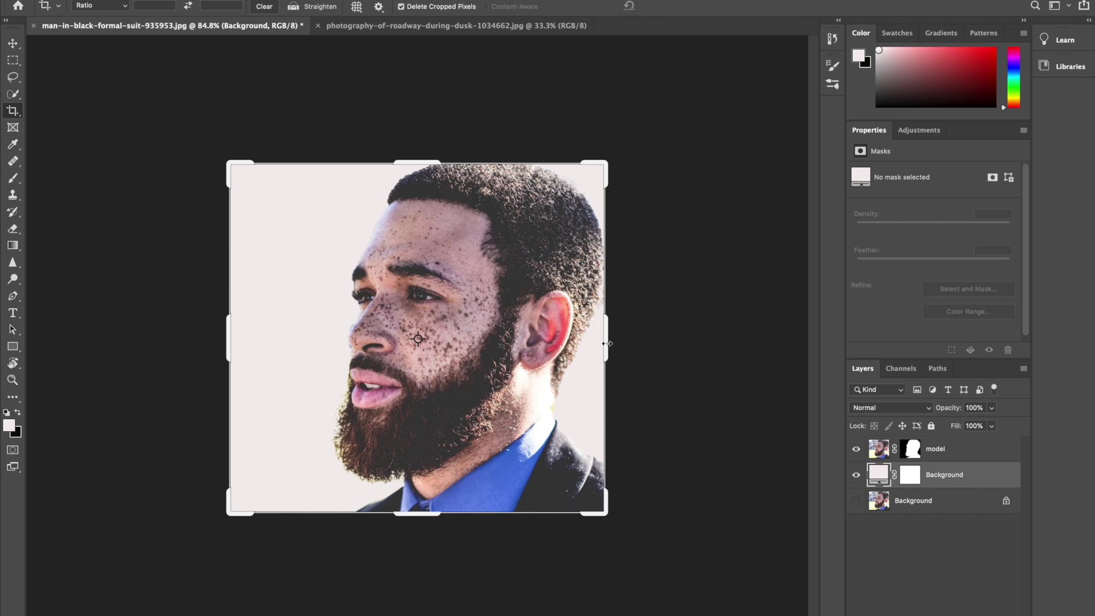
pyautogui.moveTo(606, 343); pyautogui.dragTo(742, 336)
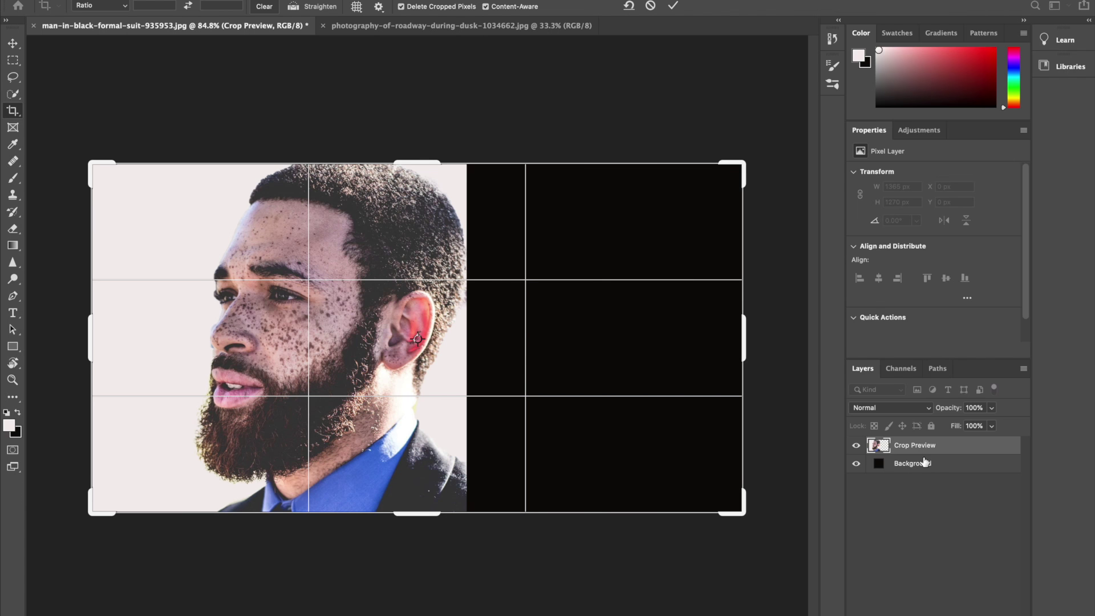
pyautogui.press('Escape')
pyautogui.hotkey('ctrl', 'z')
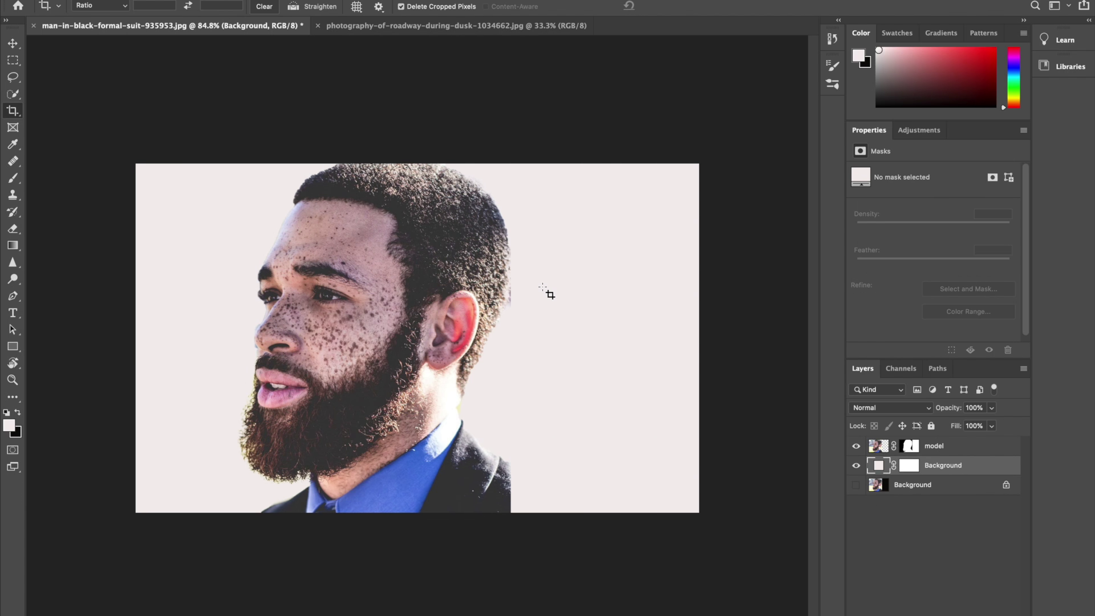
# Step: Add a Black & White adjustment layer above model to make the portrait grayscale
pyautogui.click(949, 451)
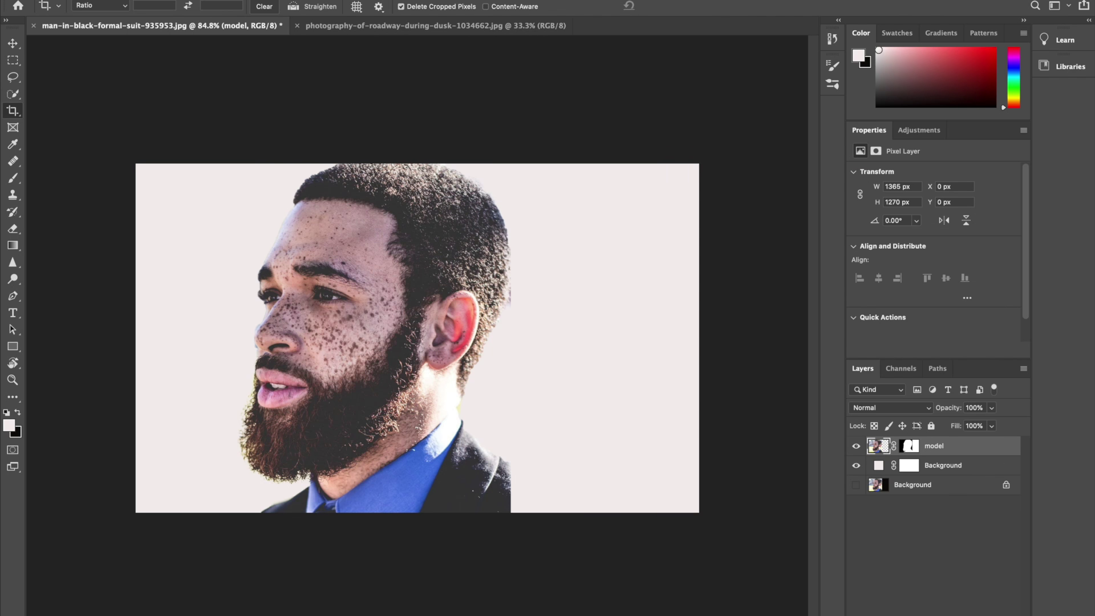
pyautogui.click(963, 611)
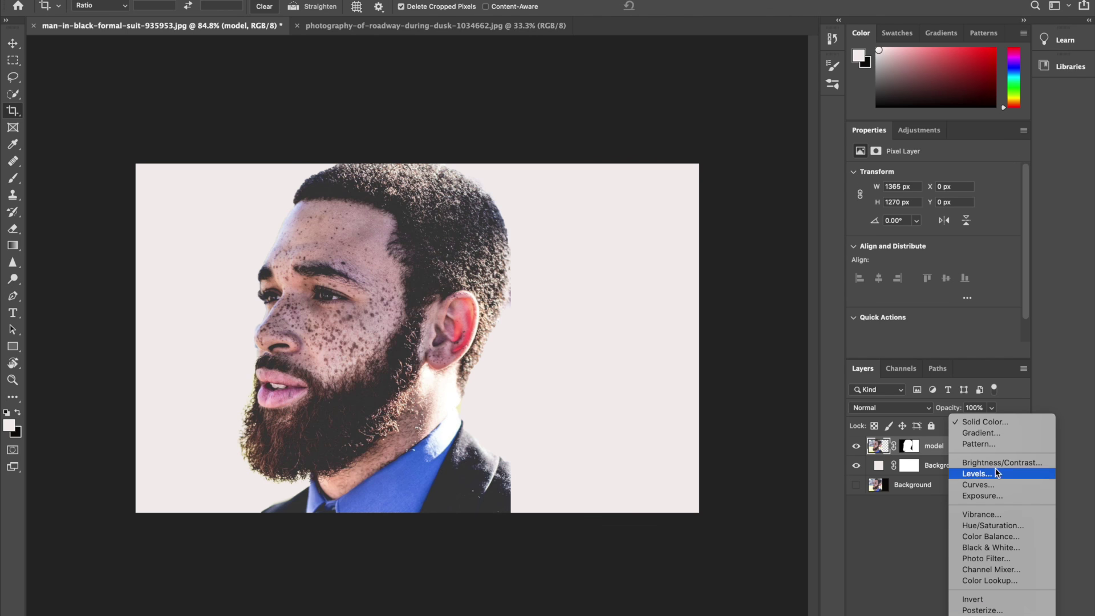
pyautogui.click(1002, 549)
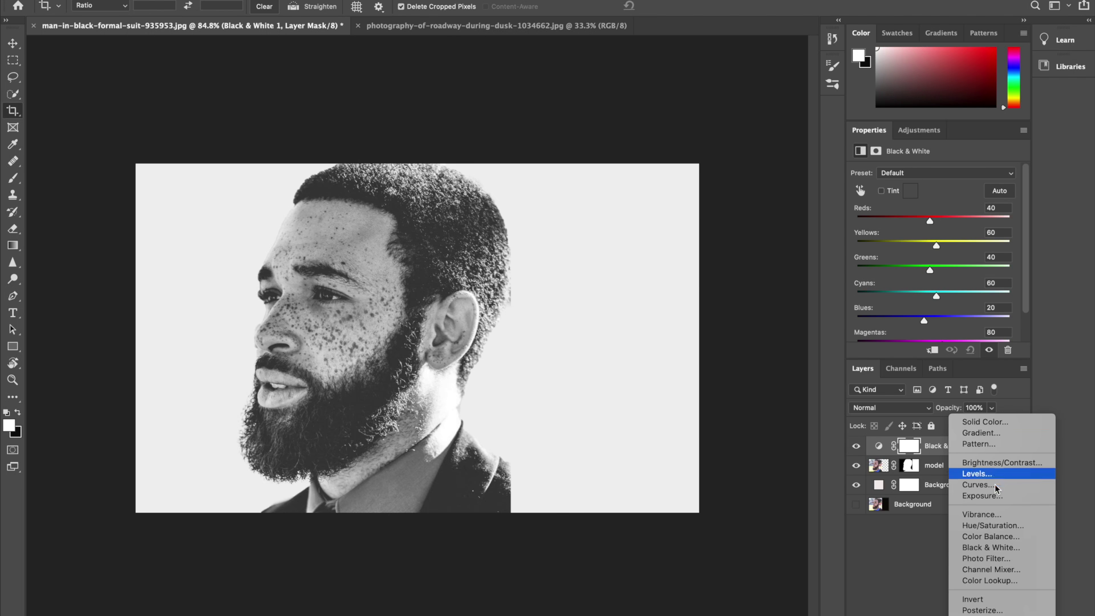
# Step: Add a Curves layer with the midpoint pulled down, then bring up the roadway-at-dusk photo
pyautogui.click(977, 484)
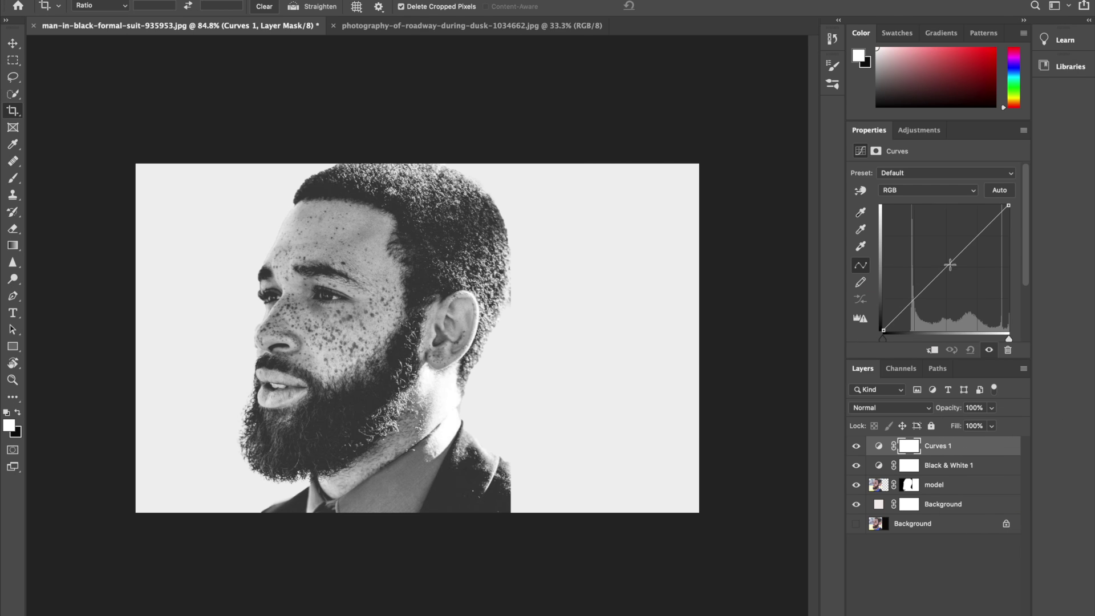
pyautogui.moveTo(947, 268); pyautogui.dragTo(951, 277)
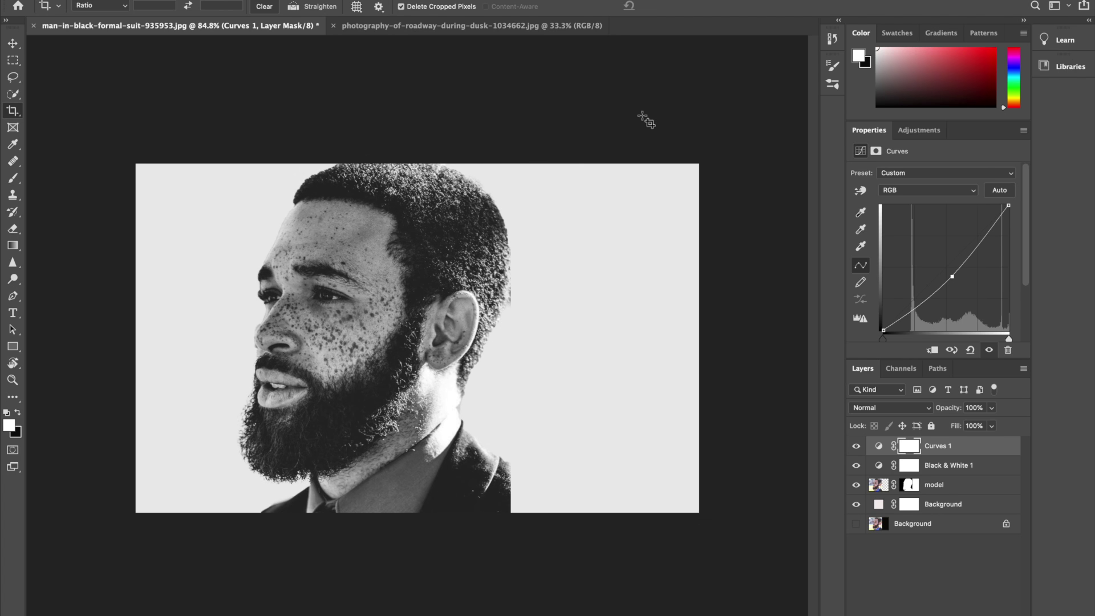
pyautogui.click(423, 27)
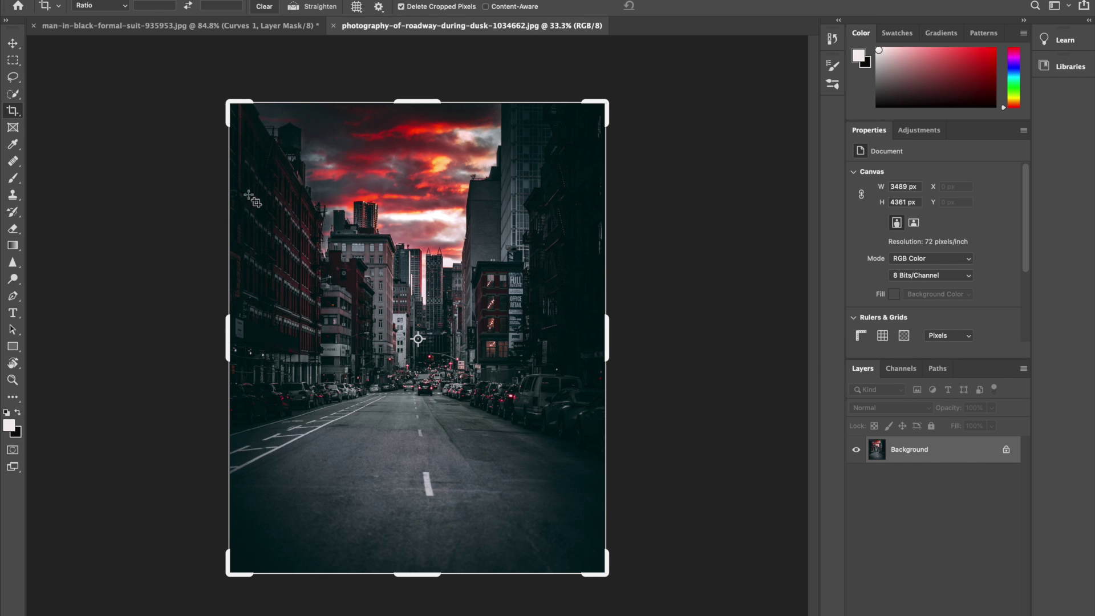
# Step: Bring the roadway-at-dusk photo into the portrait document as Layer 1 on top
pyautogui.click(22, 45)
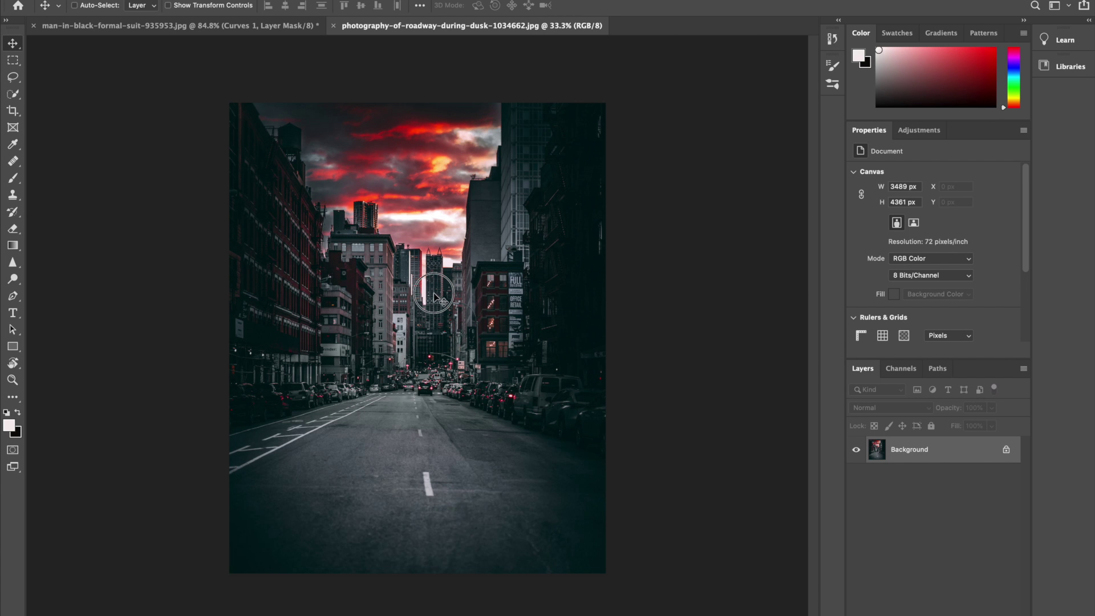
pyautogui.moveTo(435, 293); pyautogui.dragTo(223, 30)
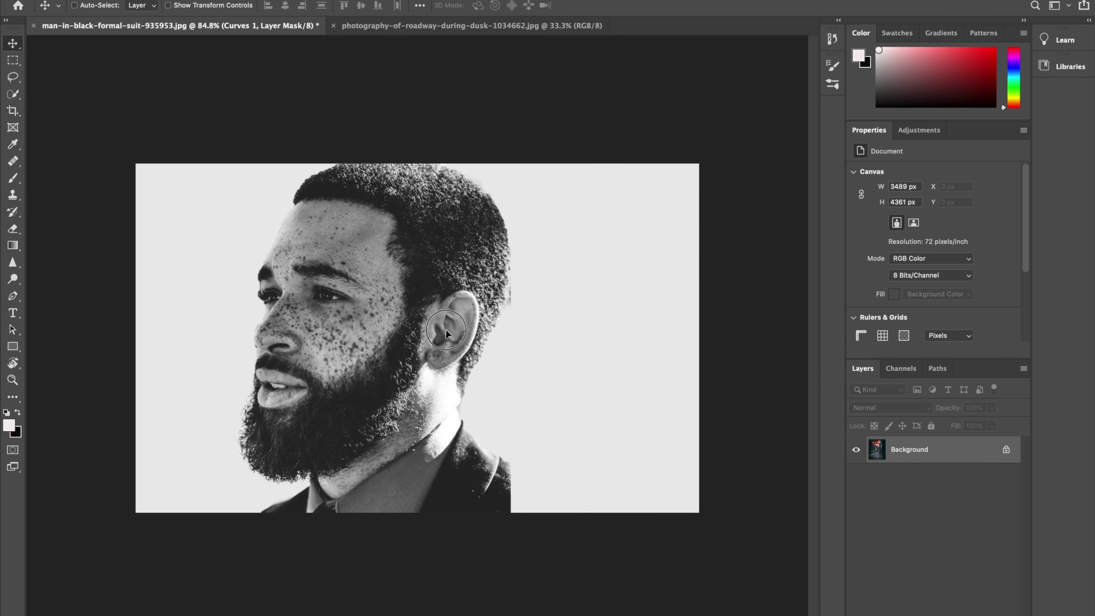
pyautogui.hotkey('ctrl', 'v')
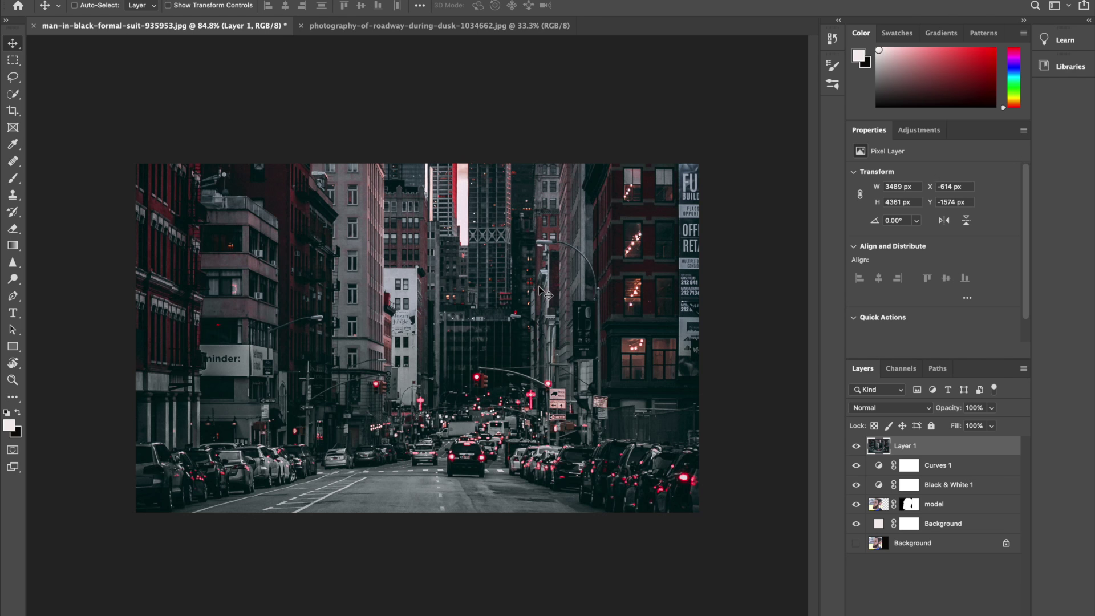
# Step: Scale Layer 1 down to about 1340 × 1666 px, a tall section in the canvas middle
pyautogui.hotkey('ctrl', 't')
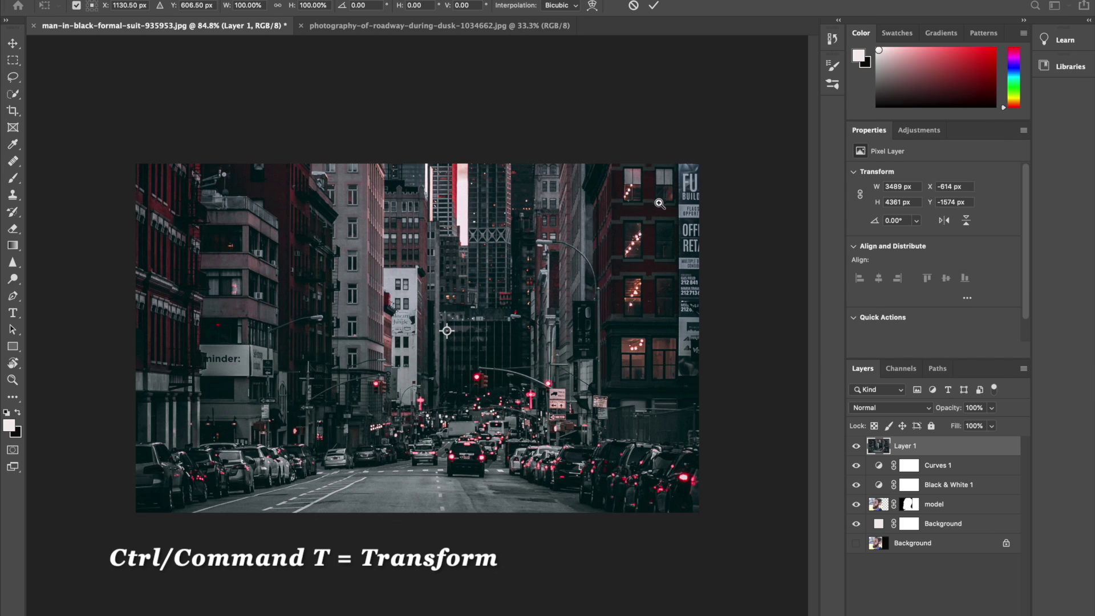
pyautogui.moveTo(655, 268); pyautogui.dragTo(620, 381)
pyautogui.moveTo(651, 60); pyautogui.dragTo(504, 408)
pyautogui.hotkey('ctrl', 'z')
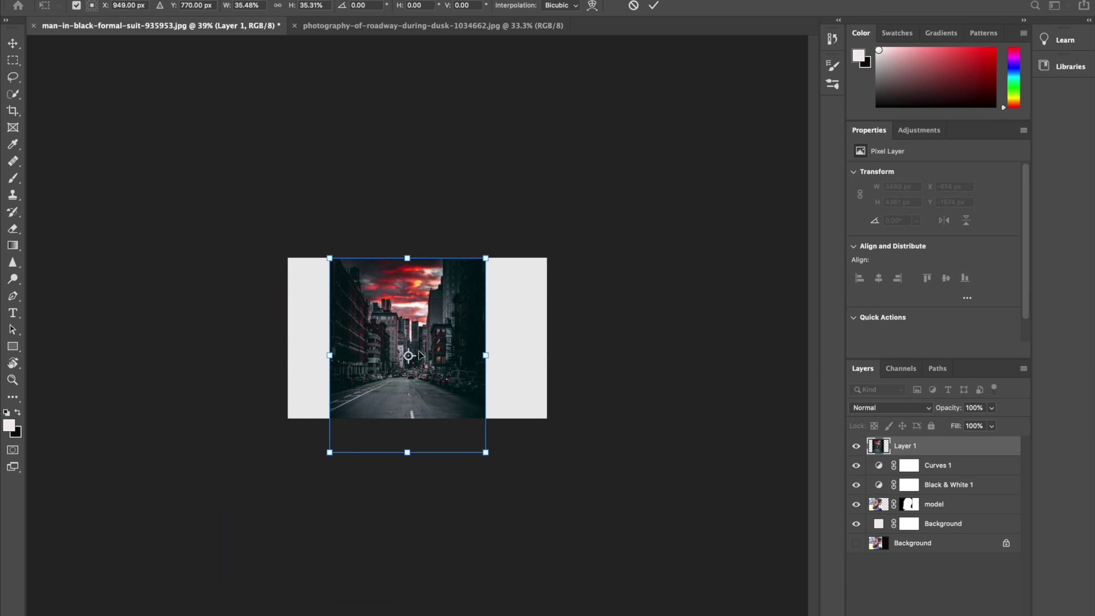
pyautogui.press('Return')
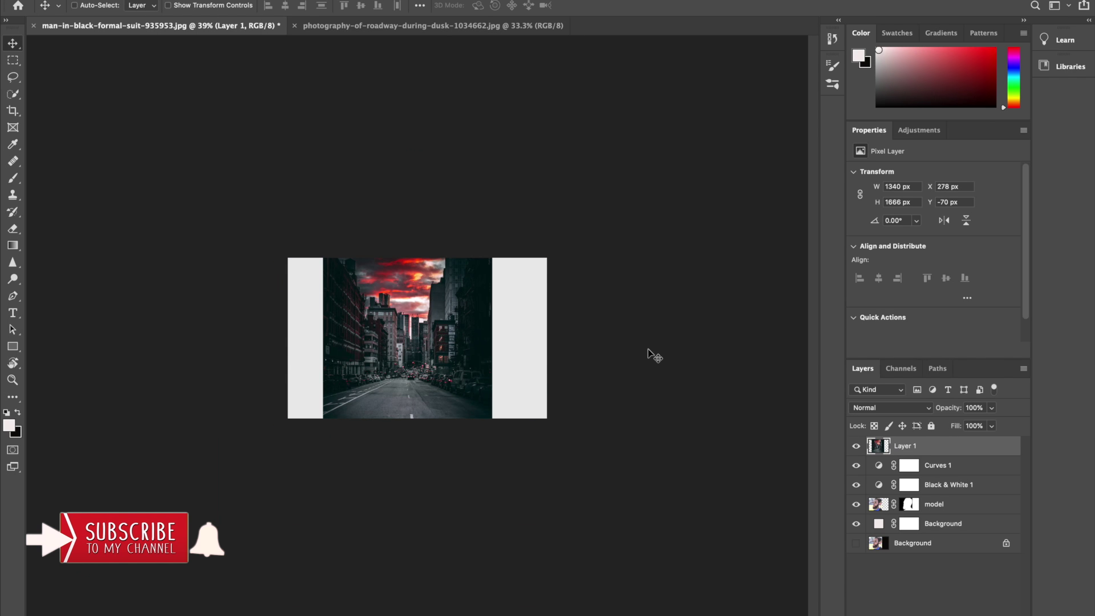
pyautogui.moveTo(543, 458); pyautogui.dragTo(682, 420)
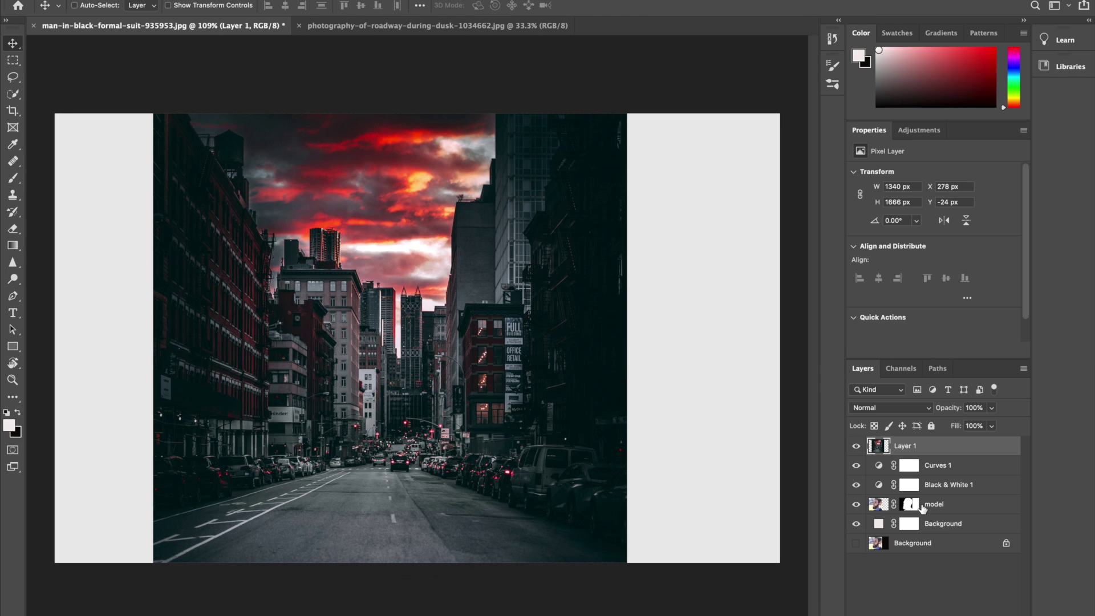
# Step: Clip the Black & White and Curves adjustment layers to the model layer
pyautogui.click(962, 480)
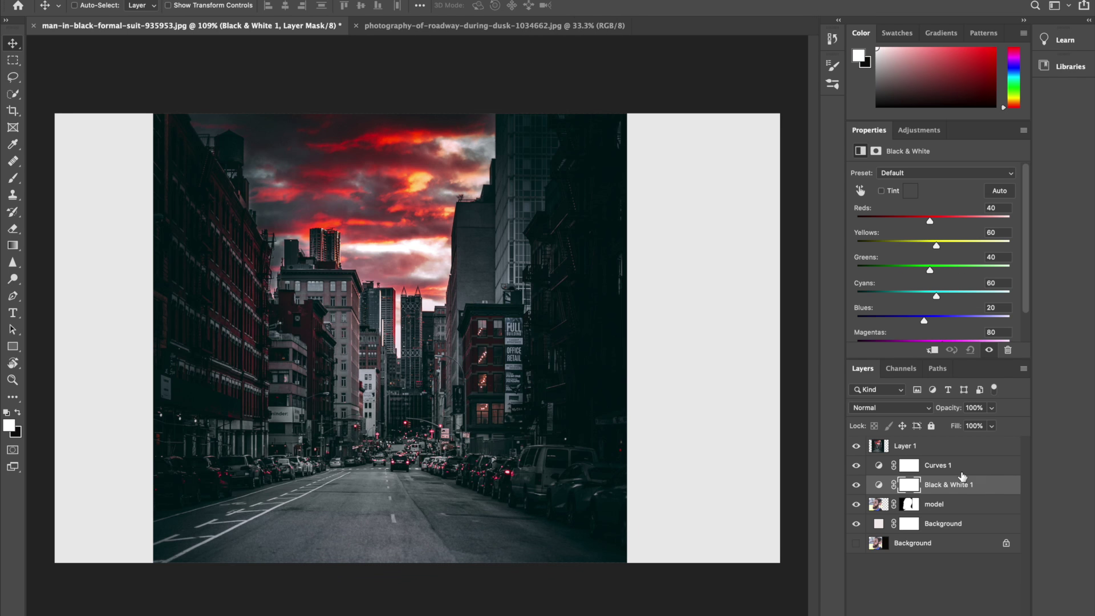
pyautogui.click(960, 465)
pyautogui.click(961, 450)
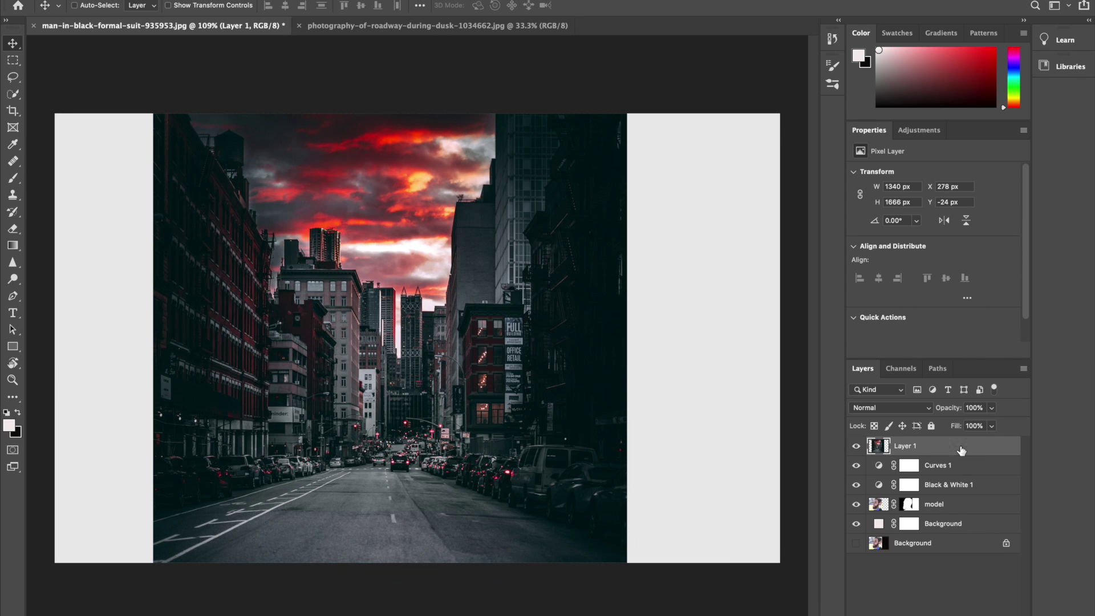
pyautogui.rightClick(962, 488)
pyautogui.click(961, 439)
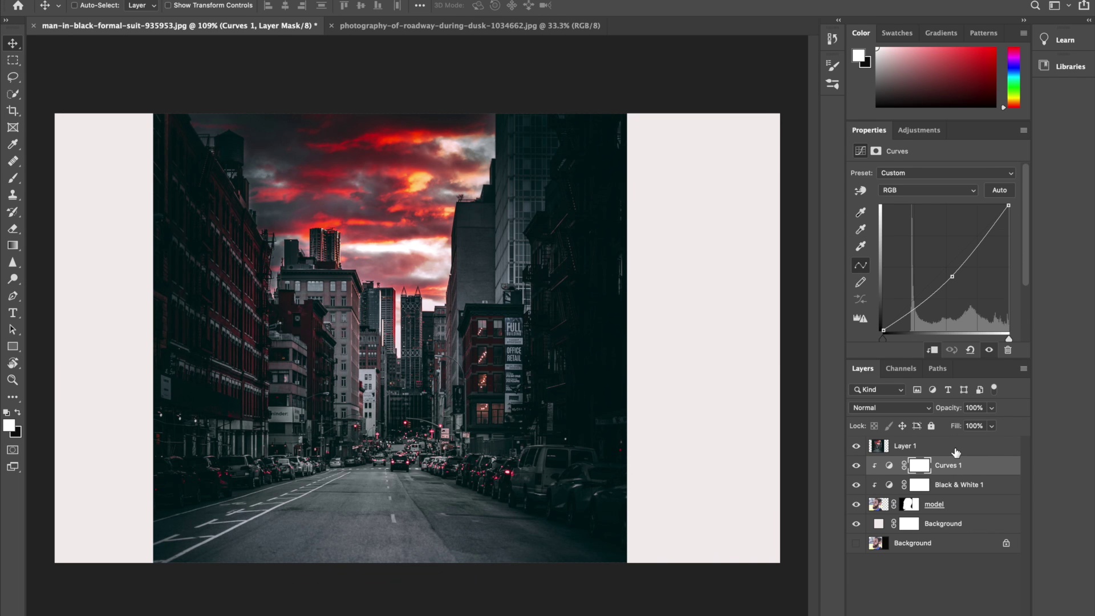
# Step: Rename Layer 1 to city and clip it to the man's silhouette
pyautogui.rightClick(954, 451)
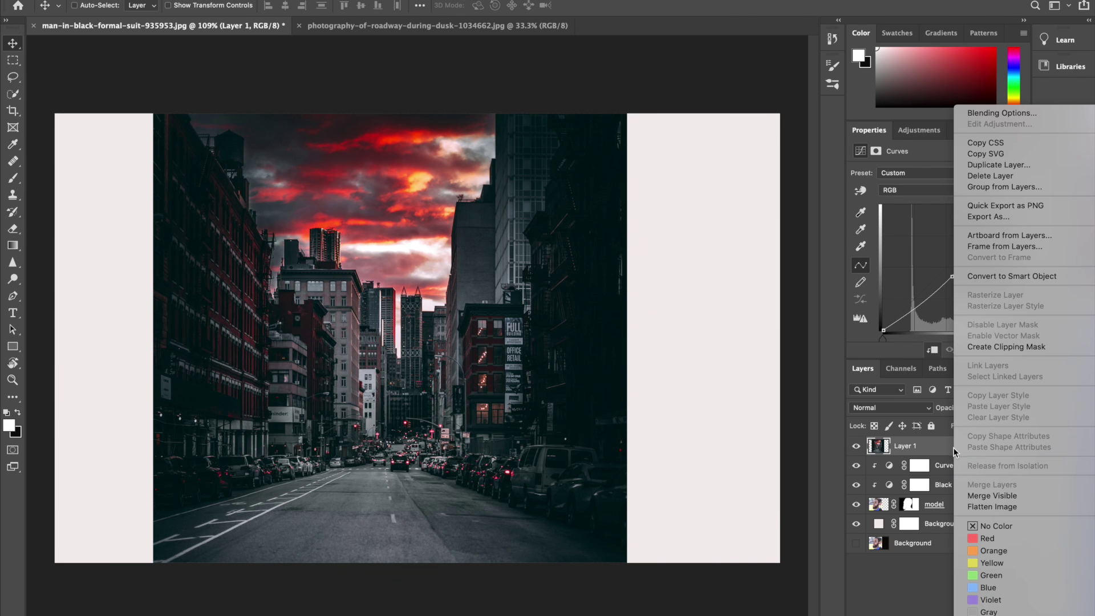
pyautogui.click(915, 449)
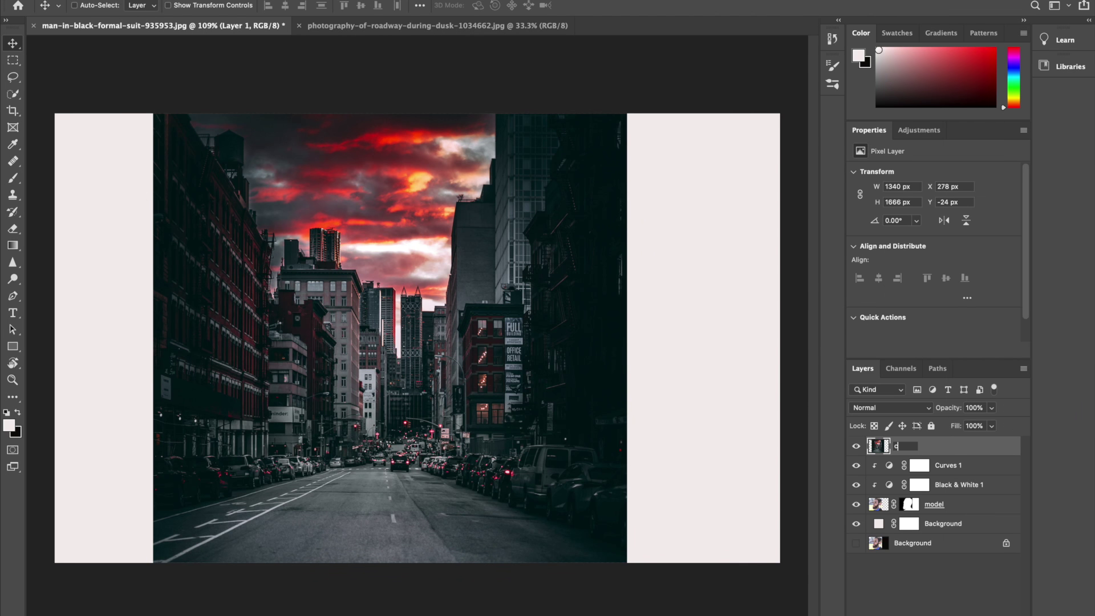
pyautogui.press('Return')
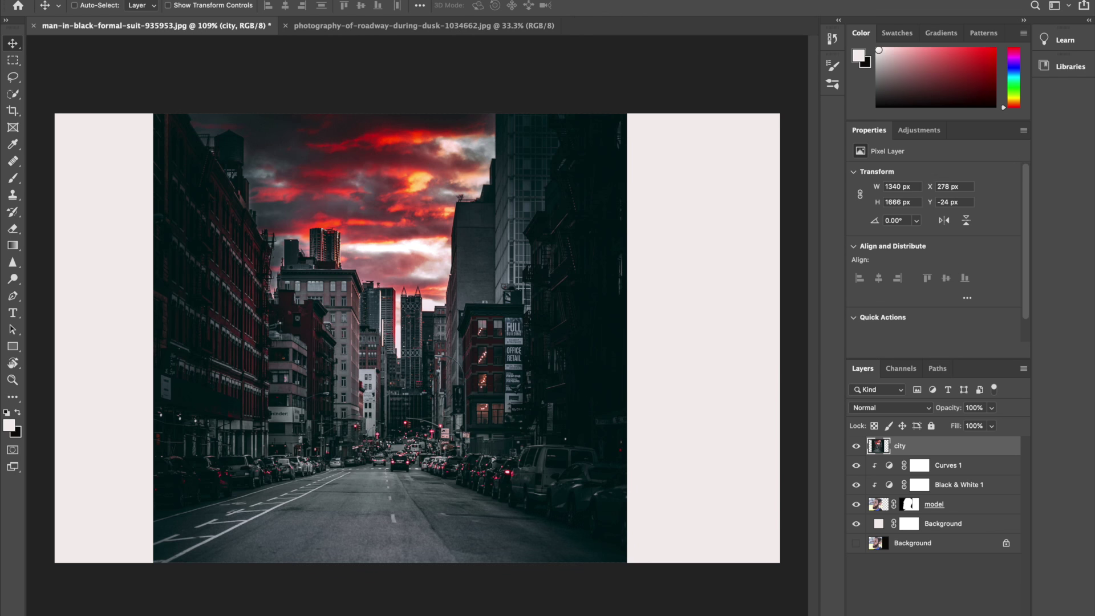
pyautogui.rightClick(931, 451)
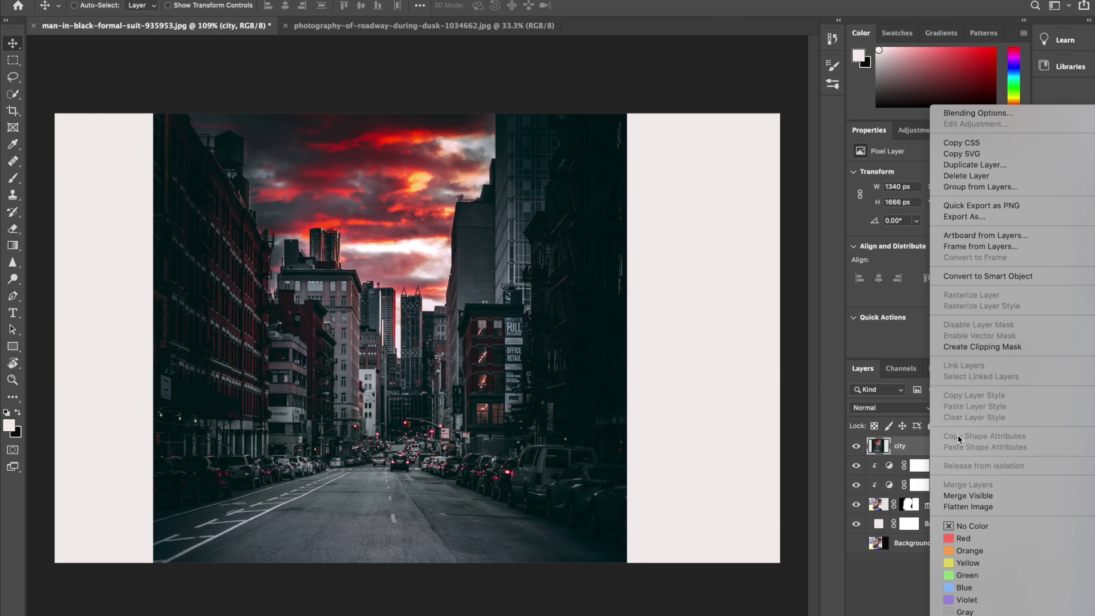
pyautogui.click(964, 349)
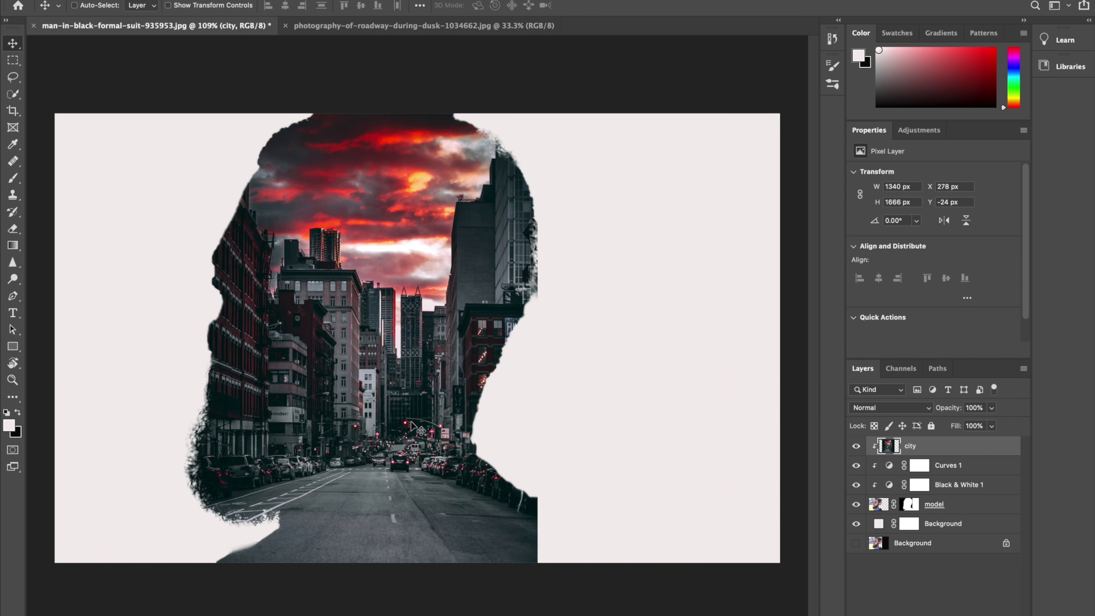
pyautogui.hotkey('ctrl', 't')
# Step: Enlarge the city layer about 4% and add a blank layer mask to it
pyautogui.moveTo(628, 106); pyautogui.dragTo(657, 89)
pyautogui.press('Return')
pyautogui.press('b')
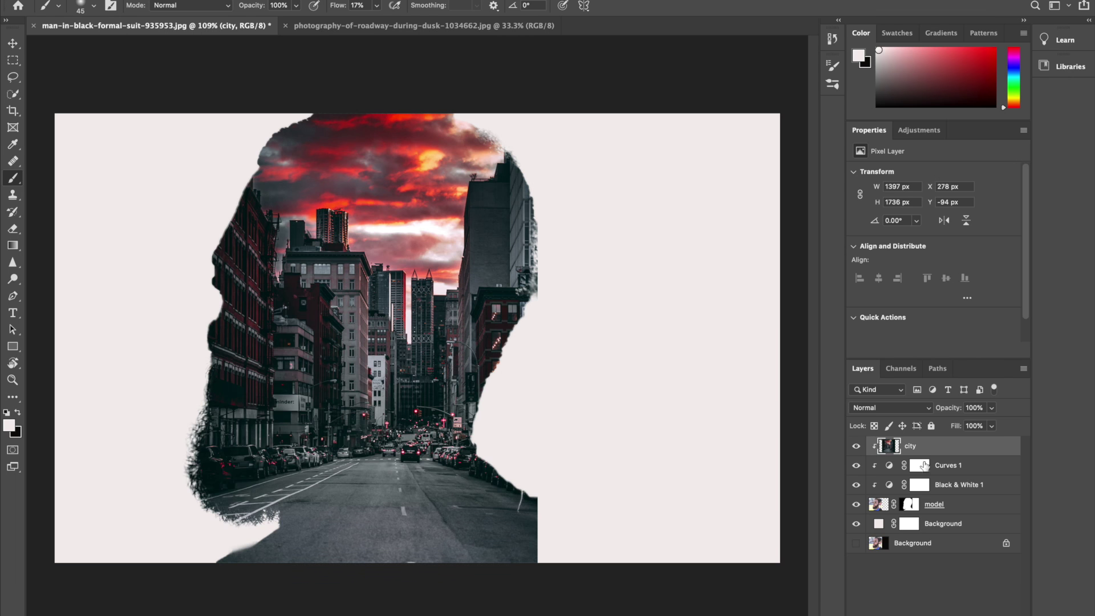
pyautogui.hotkey('ctrl', 'shift', 'm')
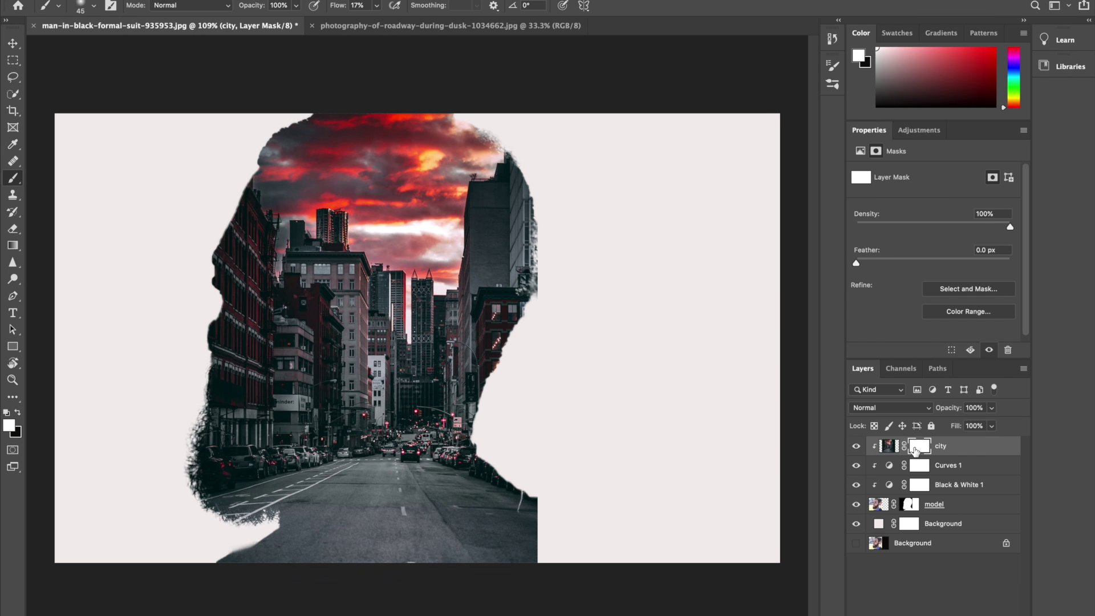
# Step: Set up the Brush with black as the foreground colour and 15% flow
pyautogui.press('v')
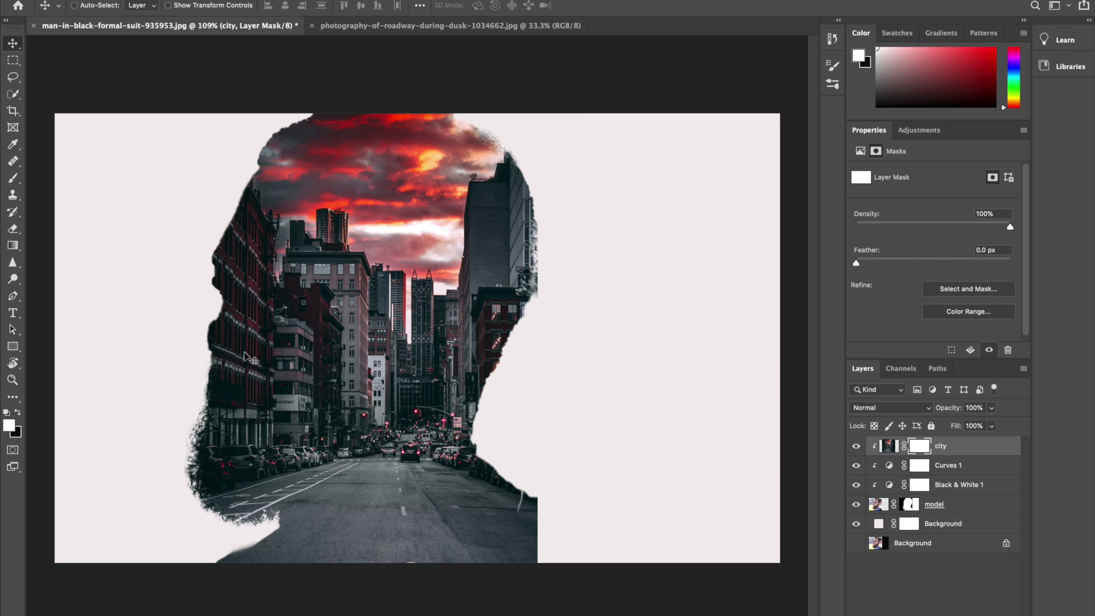
pyautogui.click(14, 181)
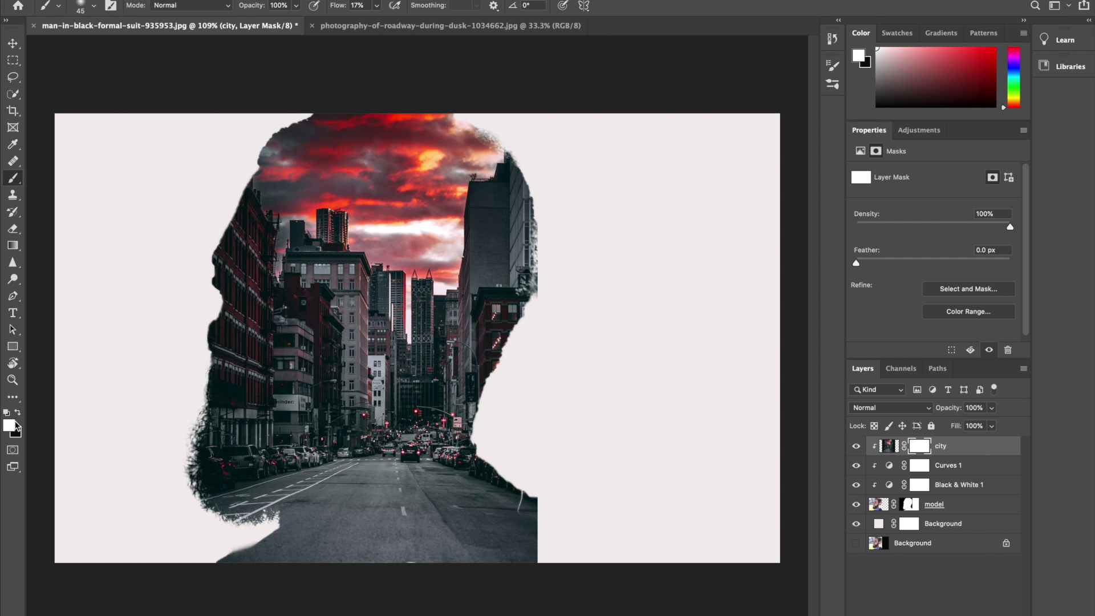
pyautogui.click(18, 412)
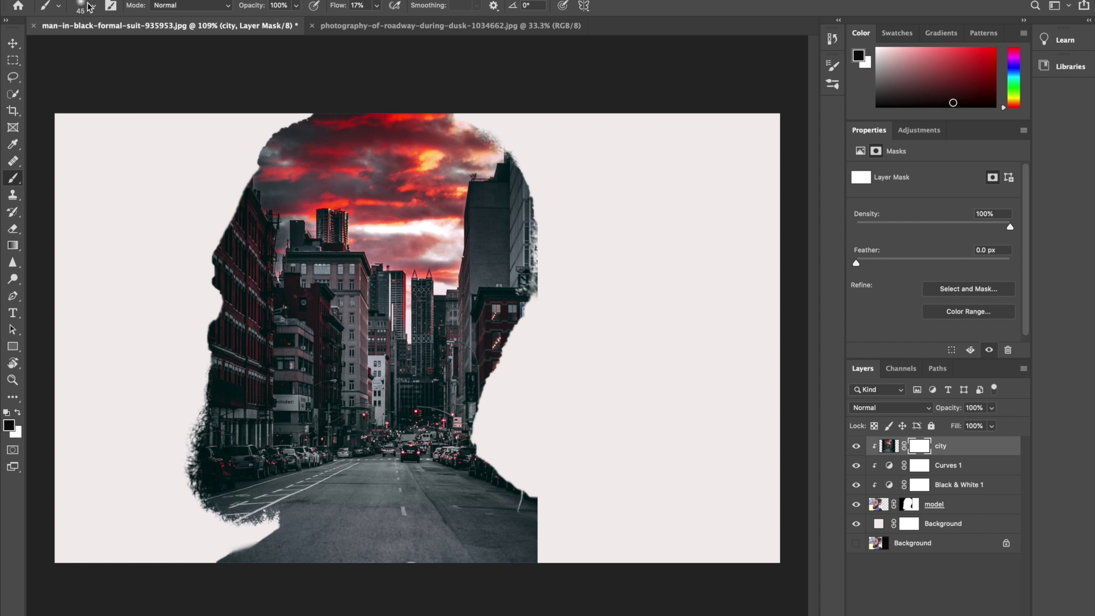
pyautogui.moveTo(338, 13); pyautogui.dragTo(331, 2)
# Step: Paint black on the city mask along the profile, then at brush size 175 over mouth, beard and eye
pyautogui.moveTo(231, 253)
pyautogui.mouseDown()
pyautogui.moveTo(221, 274)
pyautogui.moveTo(221, 246)
pyautogui.moveTo(245, 238)
pyautogui.moveTo(230, 238)
pyautogui.moveTo(255, 180)
pyautogui.moveTo(221, 256)
pyautogui.moveTo(214, 399)
pyautogui.moveTo(242, 360)
pyautogui.moveTo(223, 406)
pyautogui.moveTo(260, 295)
pyautogui.moveTo(253, 269)
pyautogui.moveTo(271, 262)
pyautogui.moveTo(264, 210)
pyautogui.moveTo(271, 270)
pyautogui.moveTo(302, 306)
pyautogui.moveTo(309, 359)
pyautogui.moveTo(269, 293)
pyautogui.moveTo(263, 358)
pyautogui.mouseUp()
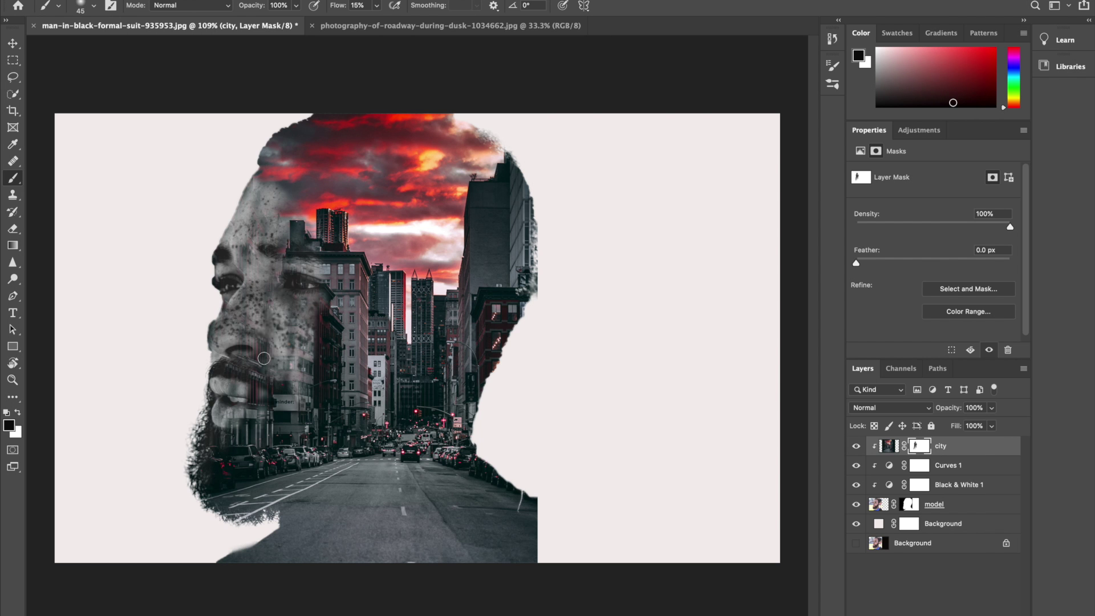
pyautogui.press(']')
pyautogui.press(']')
pyautogui.press(']')
pyautogui.press(']')
pyautogui.press(']')
pyautogui.press(']')
pyautogui.press(']')
pyautogui.press(']')
pyautogui.moveTo(263, 358)
pyautogui.mouseDown()
pyautogui.moveTo(248, 360)
pyautogui.moveTo(297, 342)
pyautogui.moveTo(268, 234)
pyautogui.moveTo(248, 260)
pyautogui.moveTo(308, 316)
pyautogui.moveTo(307, 286)
pyautogui.moveTo(322, 310)
pyautogui.moveTo(326, 371)
pyautogui.moveTo(308, 265)
pyautogui.moveTo(302, 285)
pyautogui.moveTo(342, 287)
pyautogui.moveTo(336, 254)
pyautogui.moveTo(337, 323)
pyautogui.moveTo(311, 422)
pyautogui.moveTo(297, 217)
pyautogui.mouseUp()
# Step: Scale the city layer to about 109.58% by 113.85%, stretching it taller to fill the silhouette
pyautogui.press('[')
pyautogui.press('[')
pyautogui.press('[')
pyautogui.press('[')
pyautogui.press('[')
pyautogui.hotkey('ctrl', 't')
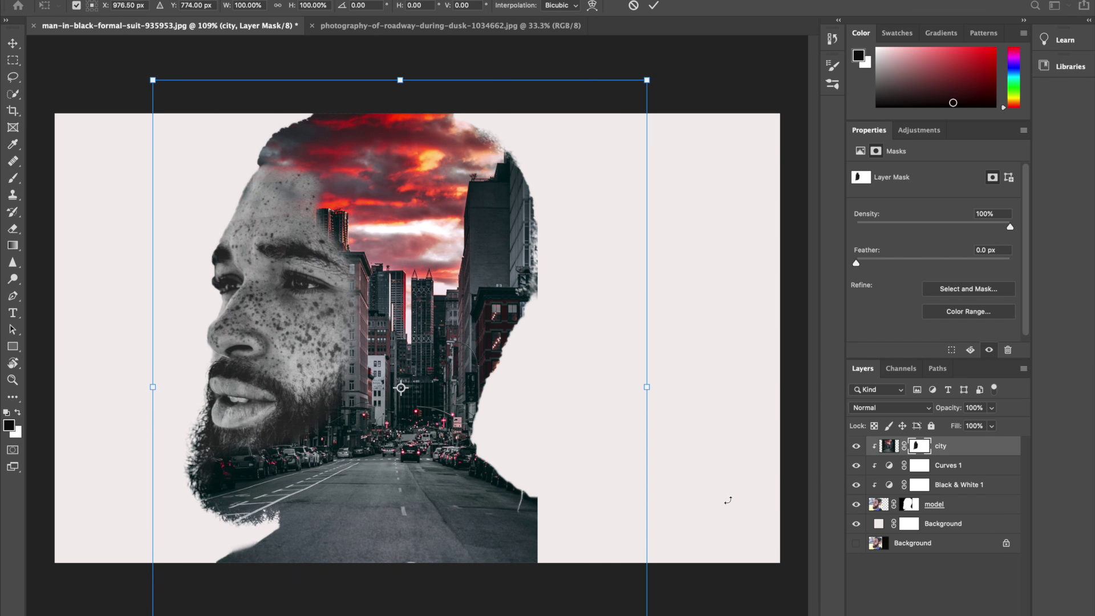
pyautogui.moveTo(648, 84); pyautogui.dragTo(734, 23)
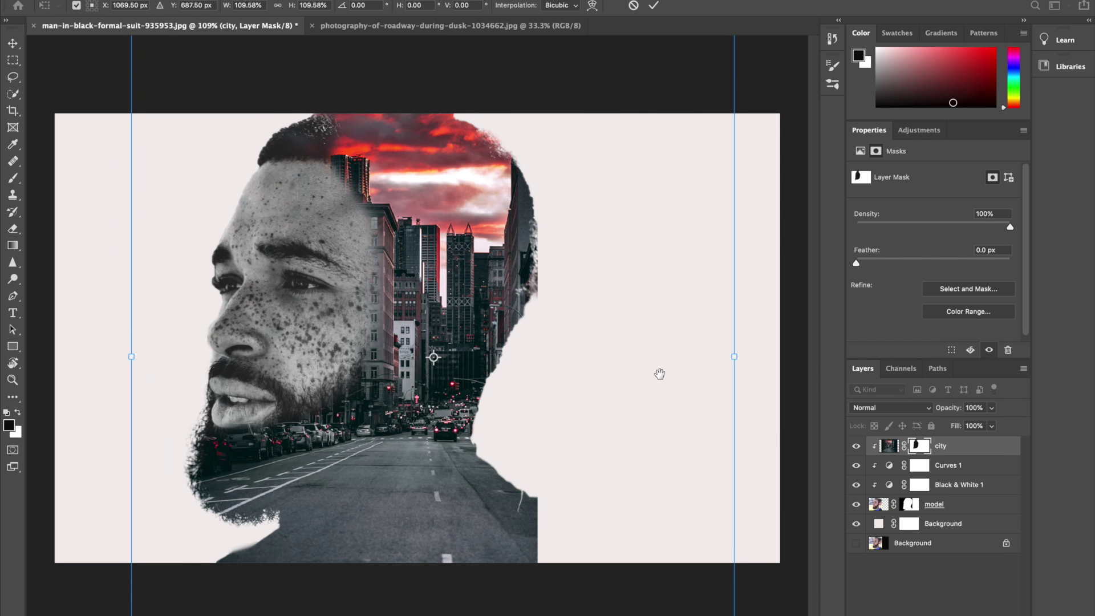
pyautogui.moveTo(659, 373); pyautogui.dragTo(558, 505)
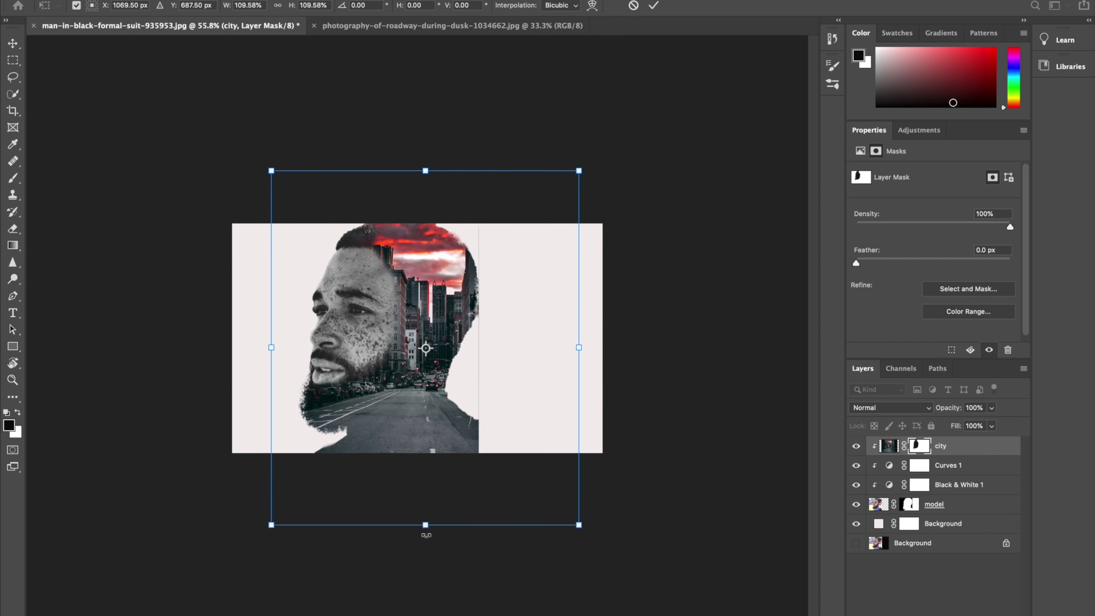
pyautogui.moveTo(425, 525); pyautogui.dragTo(425, 538)
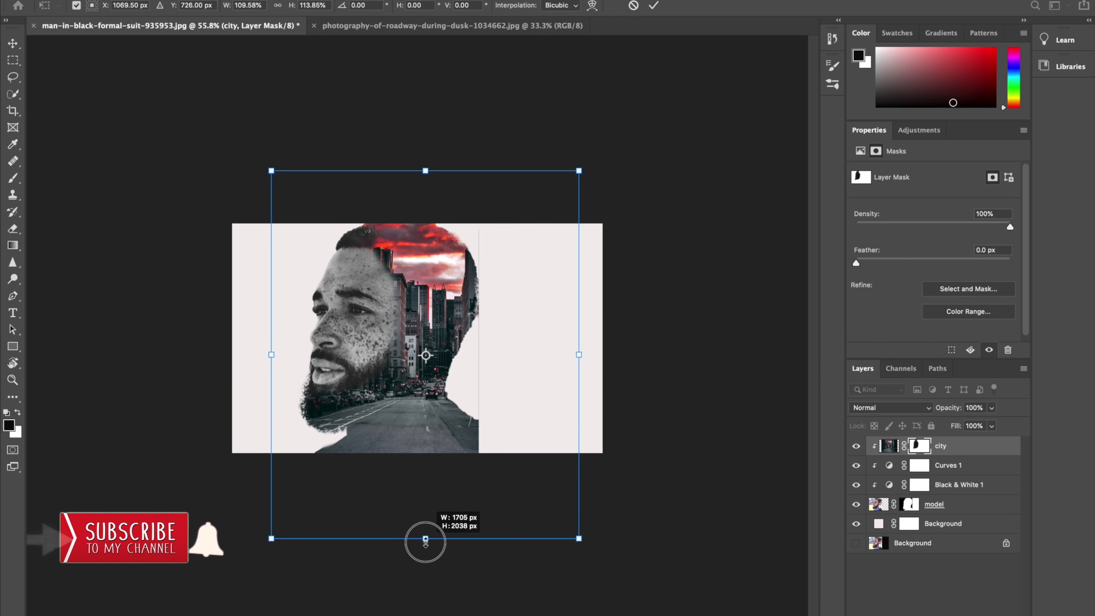
pyautogui.press('Return')
pyautogui.press('b')
pyautogui.moveTo(557, 398)
pyautogui.mouseDown()
pyautogui.moveTo(533, 432)
pyautogui.moveTo(560, 420)
pyautogui.mouseUp()
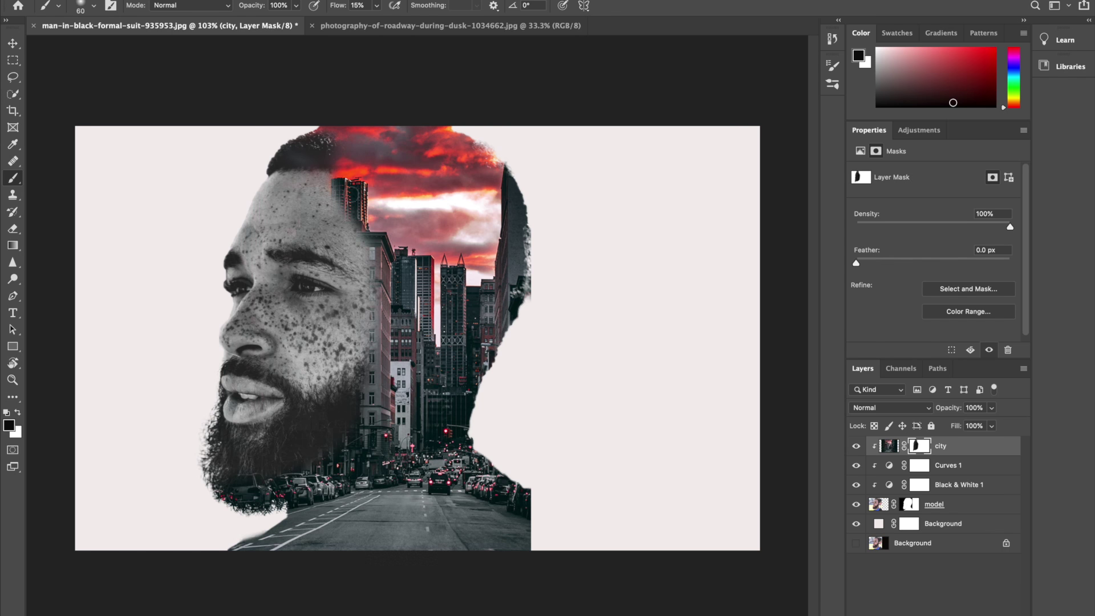
# Step: Paint white on the city layer's mask over the top of the head to reveal the red clouds
pyautogui.press('x')
pyautogui.moveTo(311, 185)
pyautogui.mouseDown()
pyautogui.moveTo(337, 195)
pyautogui.moveTo(371, 319)
pyautogui.mouseUp()
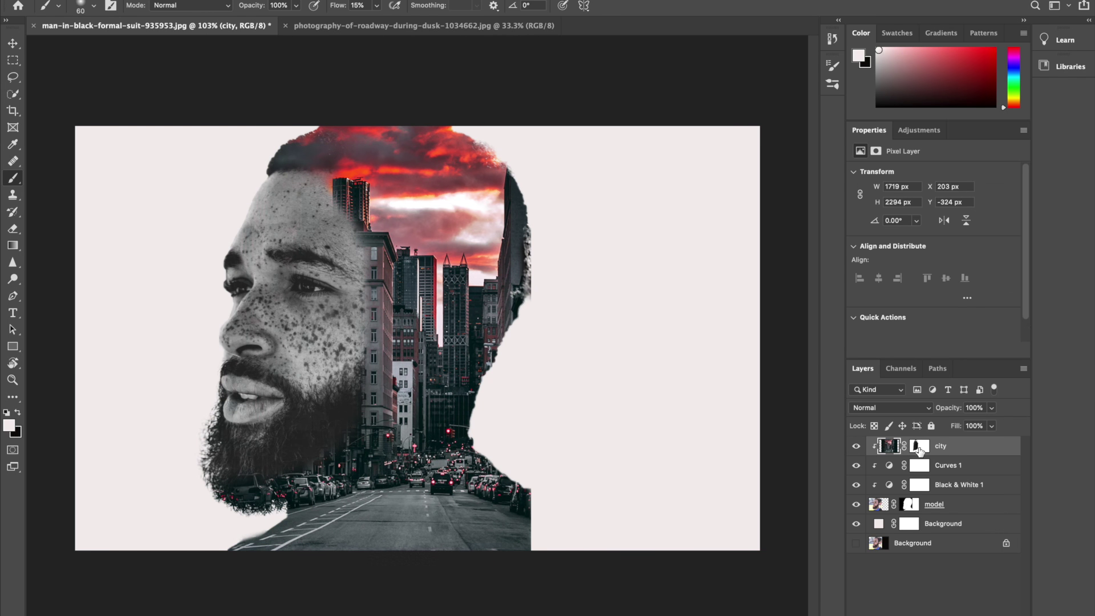
pyautogui.click(919, 447)
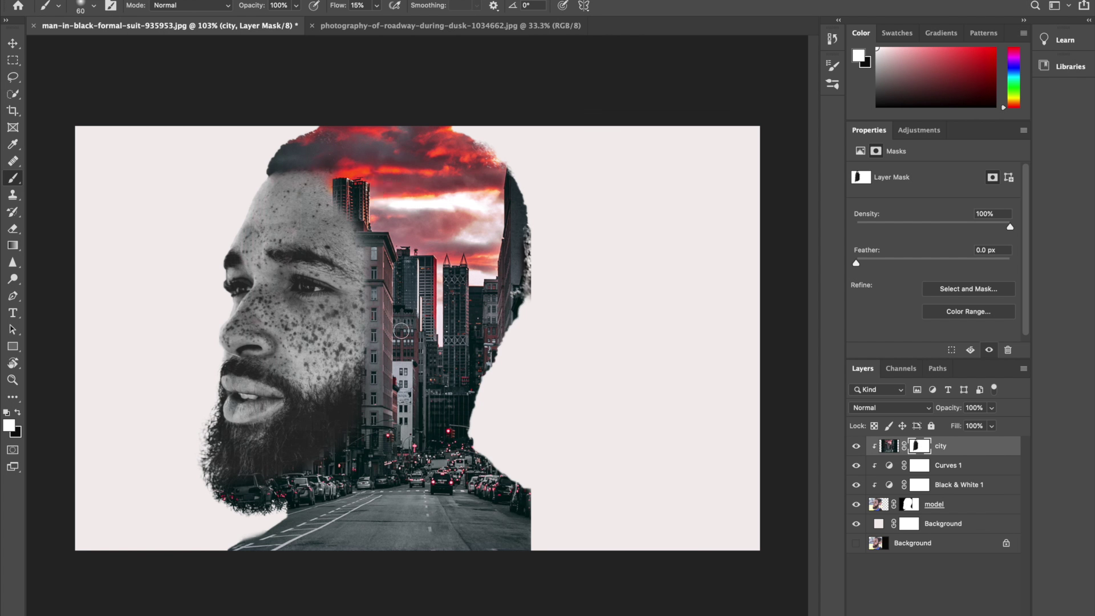